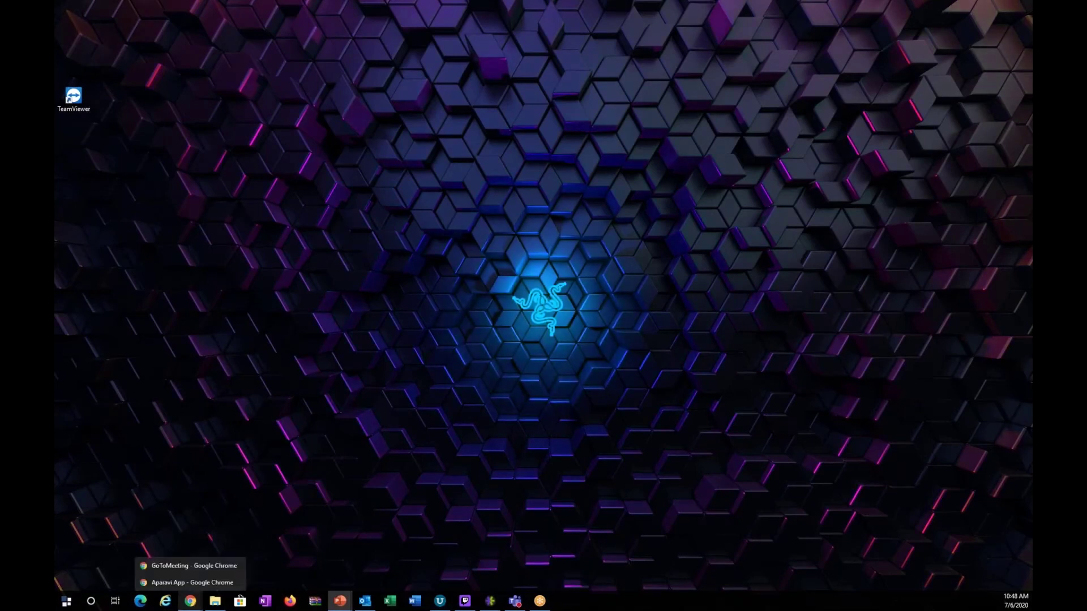
# Step: Switch to the Aparavi App window in Chrome, maximize it and dismiss the downloads bar
pyautogui.click(192, 582)
pyautogui.moveTo(476, 45); pyautogui.dragTo(470, 38)
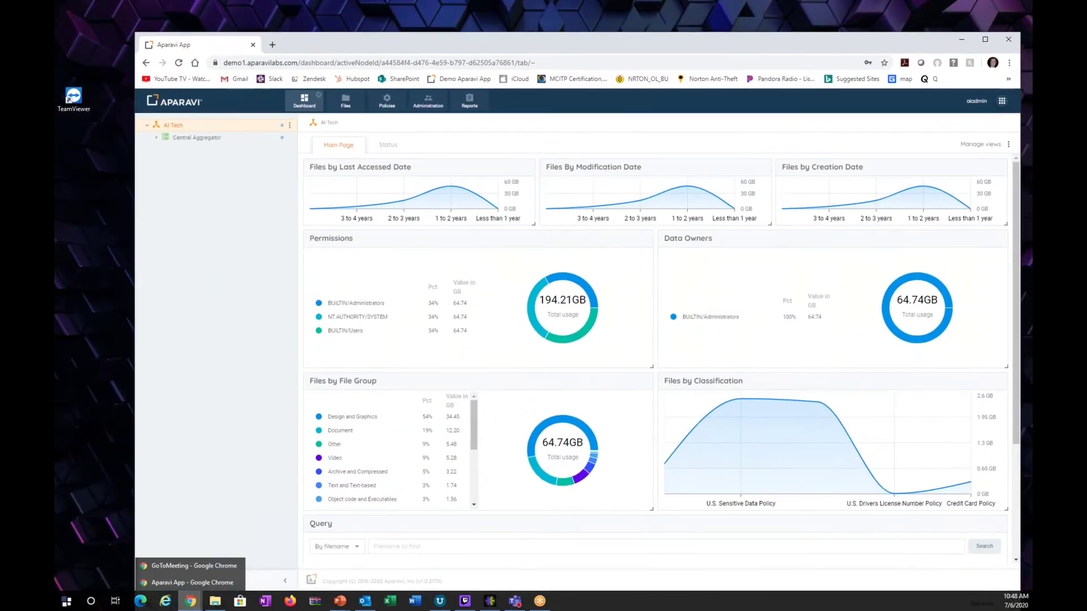
pyautogui.click(985, 39)
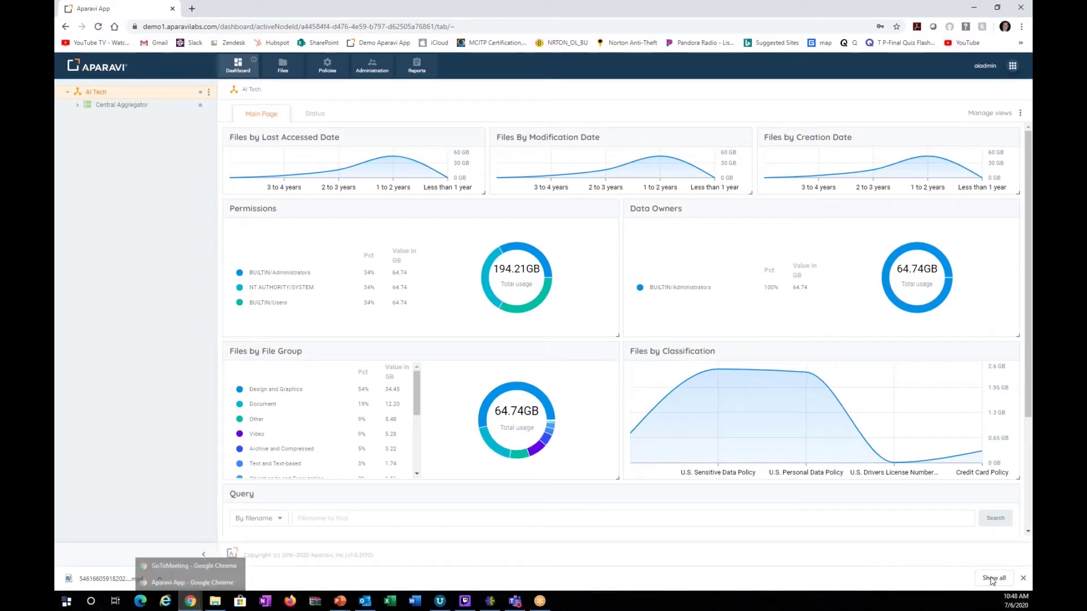
pyautogui.click(1024, 579)
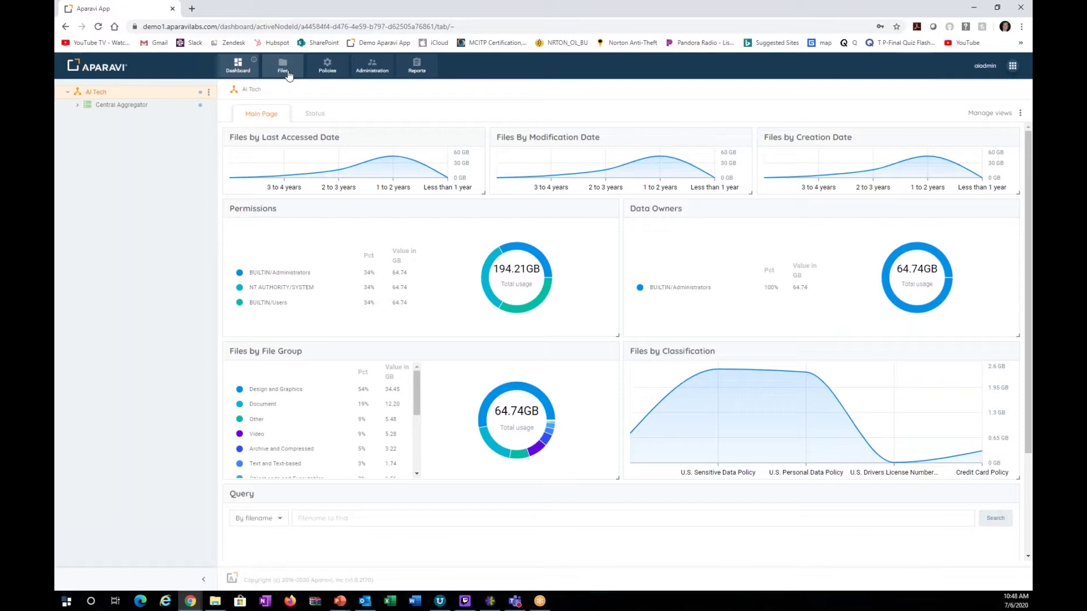
# Step: Query the files of AI Tech by classification, using U.s. Personal Data Policy
pyautogui.click(286, 69)
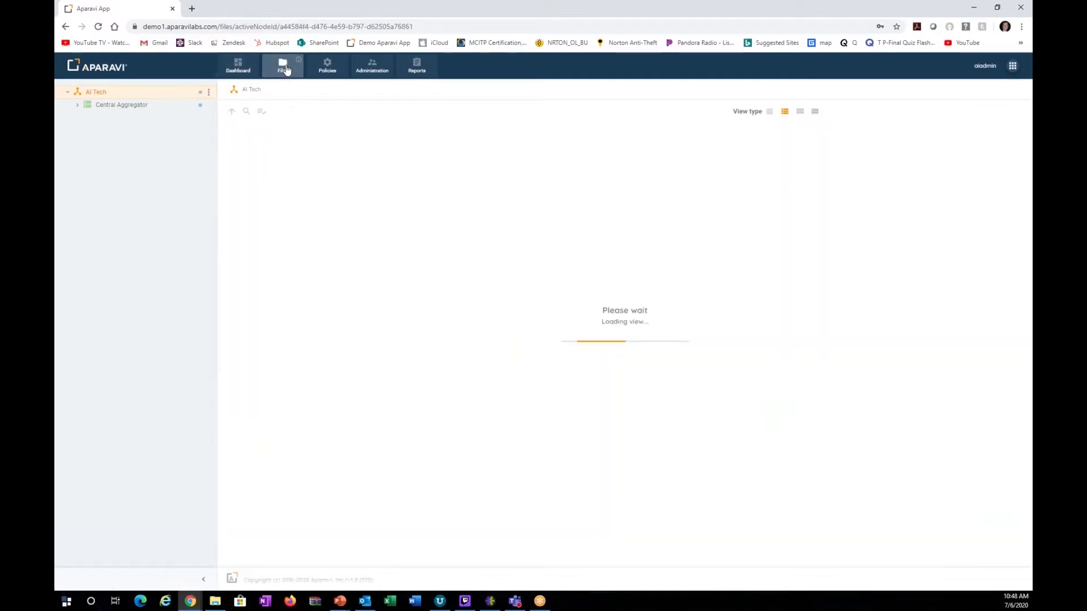
pyautogui.click(247, 115)
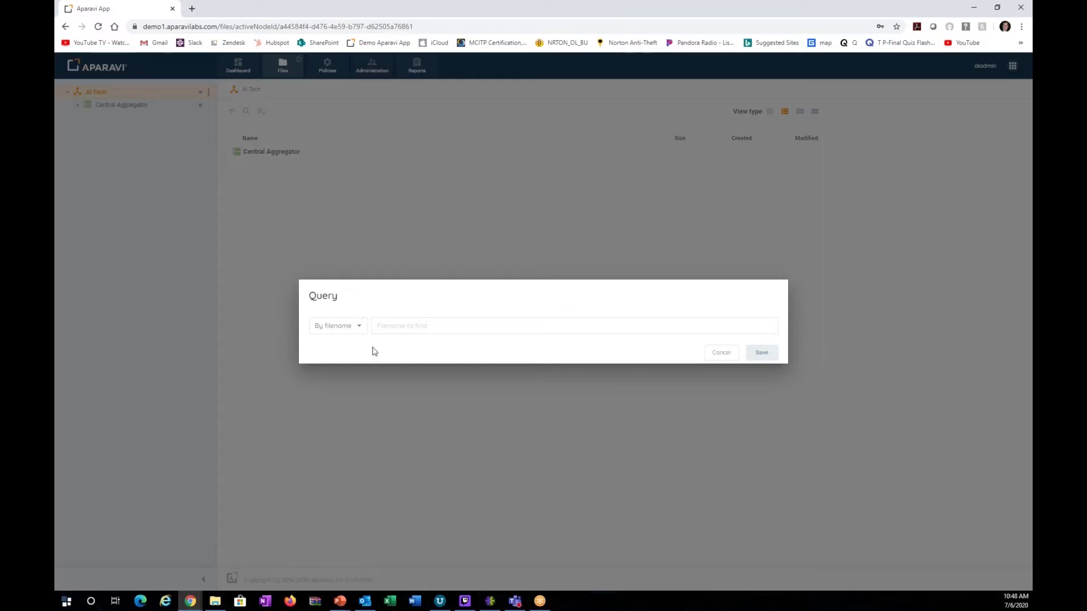
pyautogui.click(354, 328)
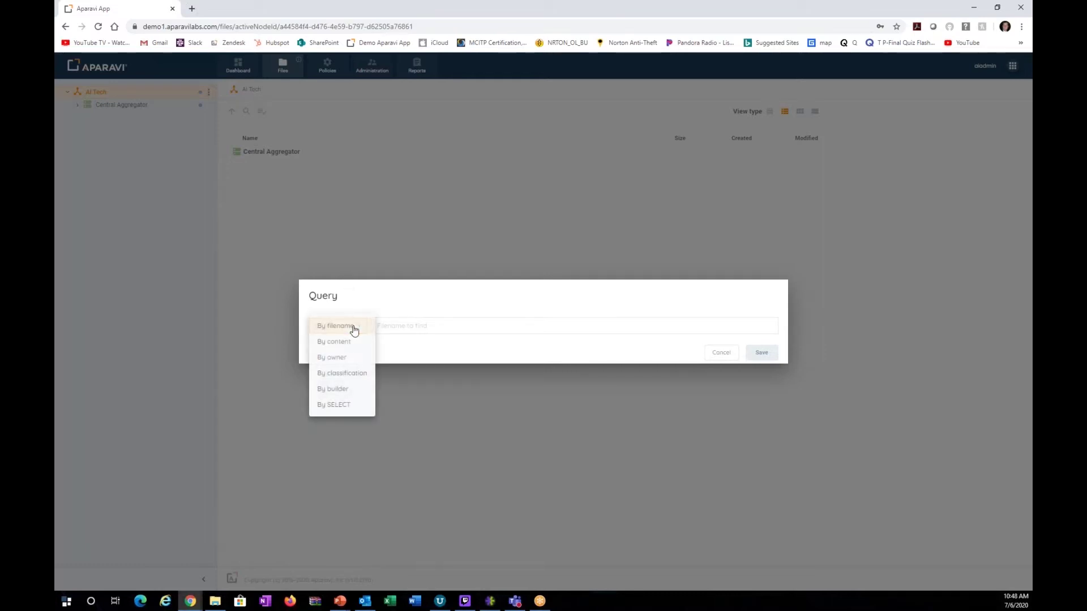
pyautogui.click(354, 373)
pyautogui.click(404, 332)
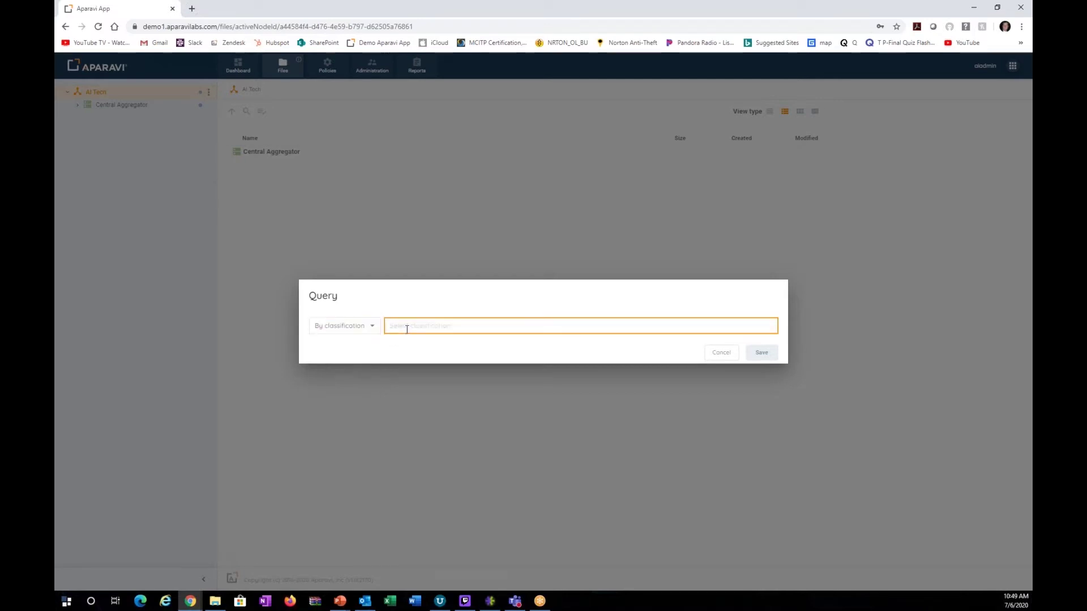
pyautogui.write('U')
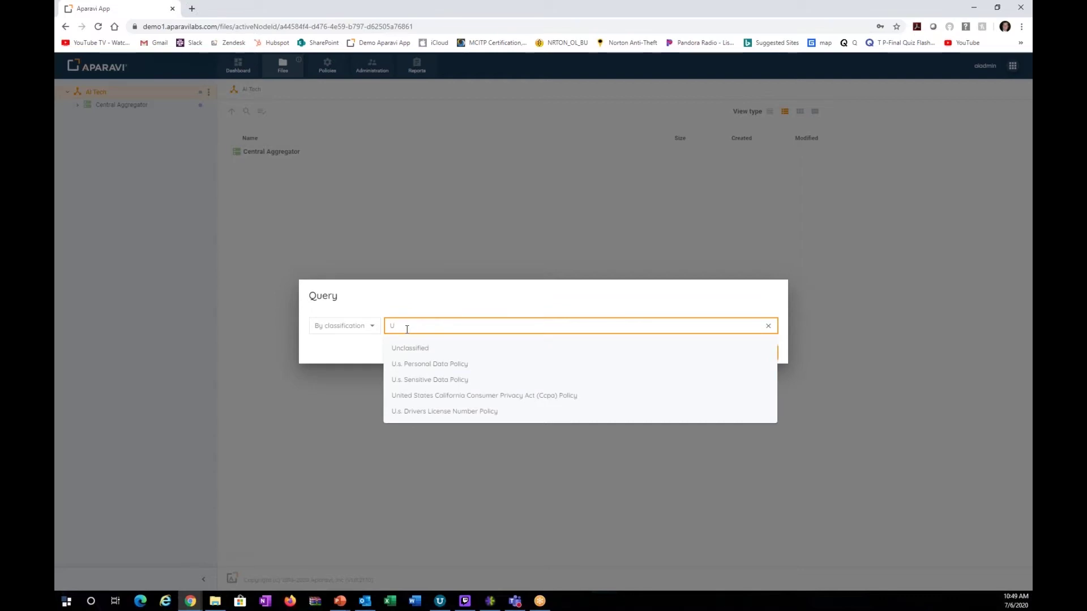
pyautogui.click(421, 365)
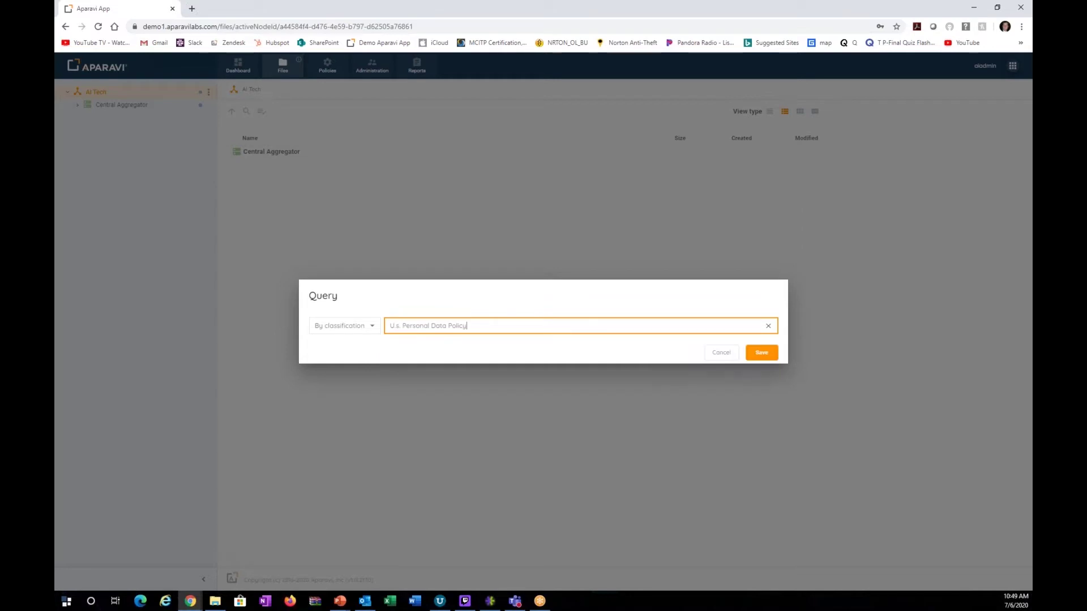
pyautogui.click(760, 353)
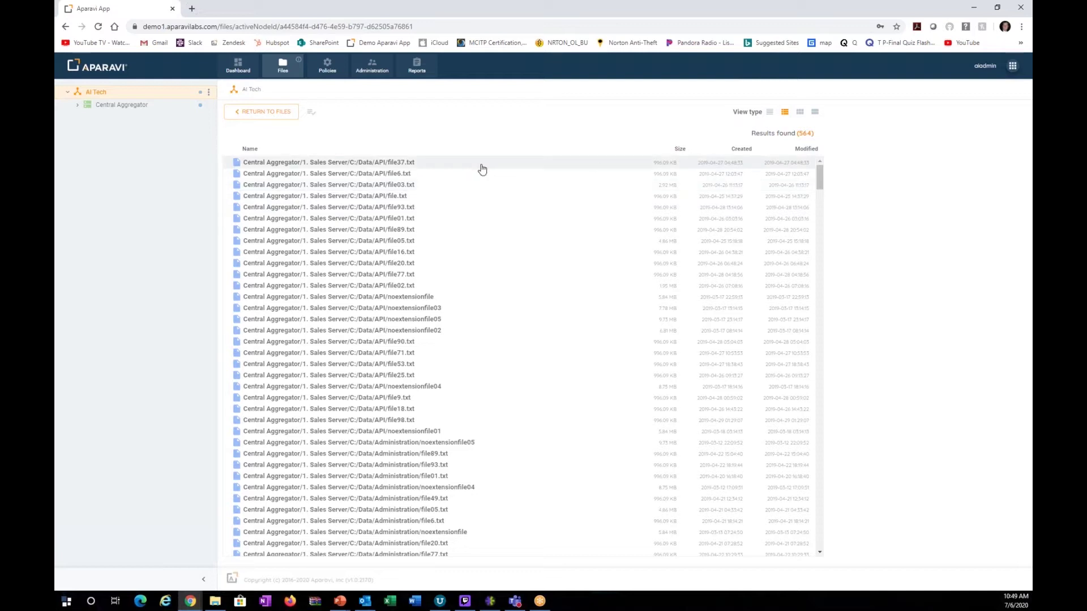
# Step: Compare the four view types for the query results, ending on the compact multi-column list
pyautogui.click(769, 113)
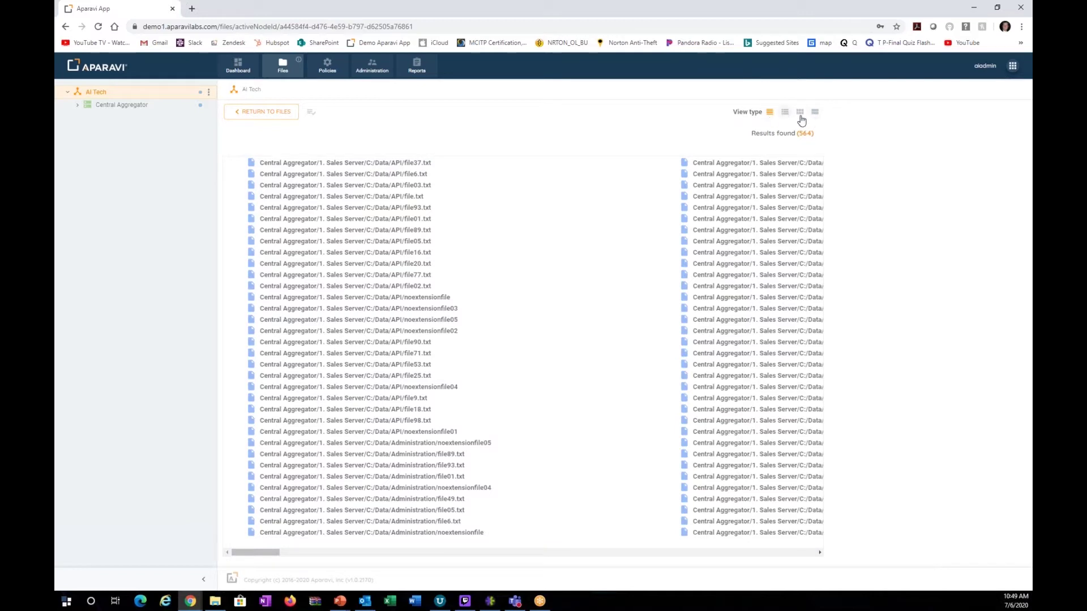
pyautogui.click(784, 115)
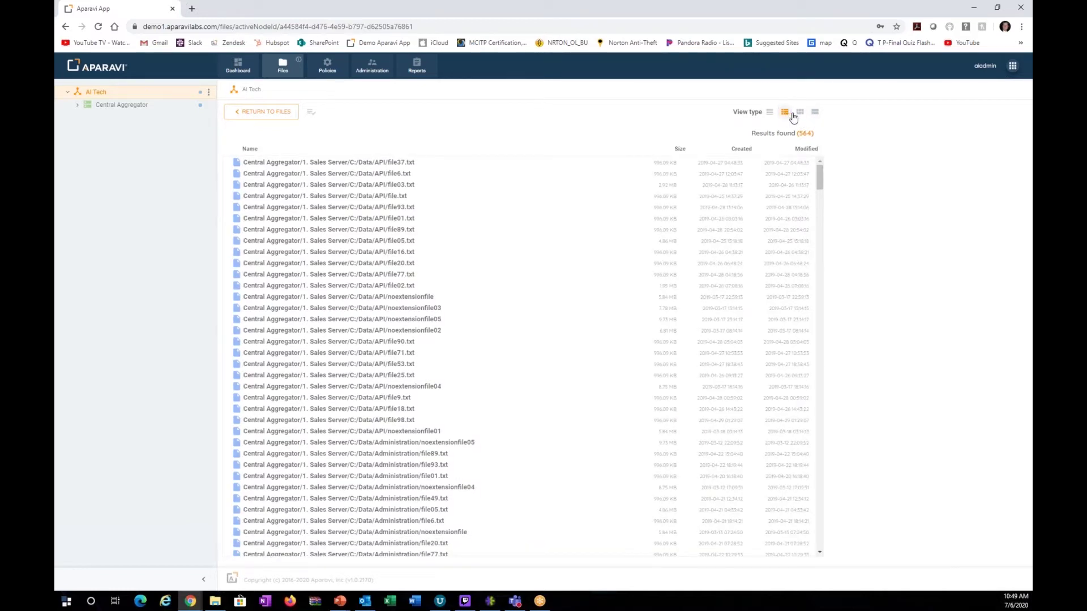
pyautogui.click(800, 113)
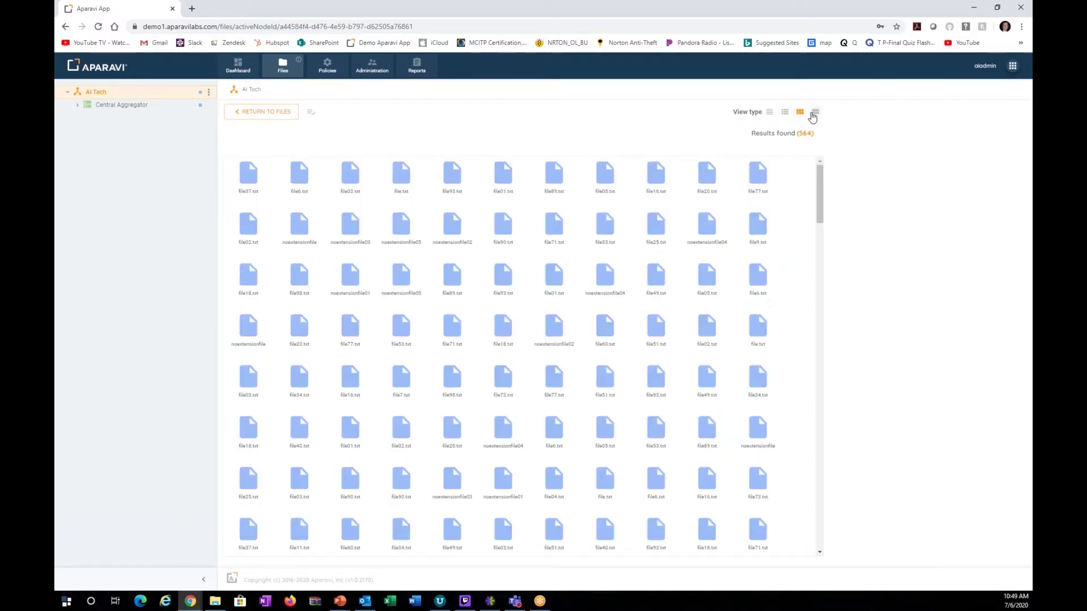
pyautogui.click(814, 112)
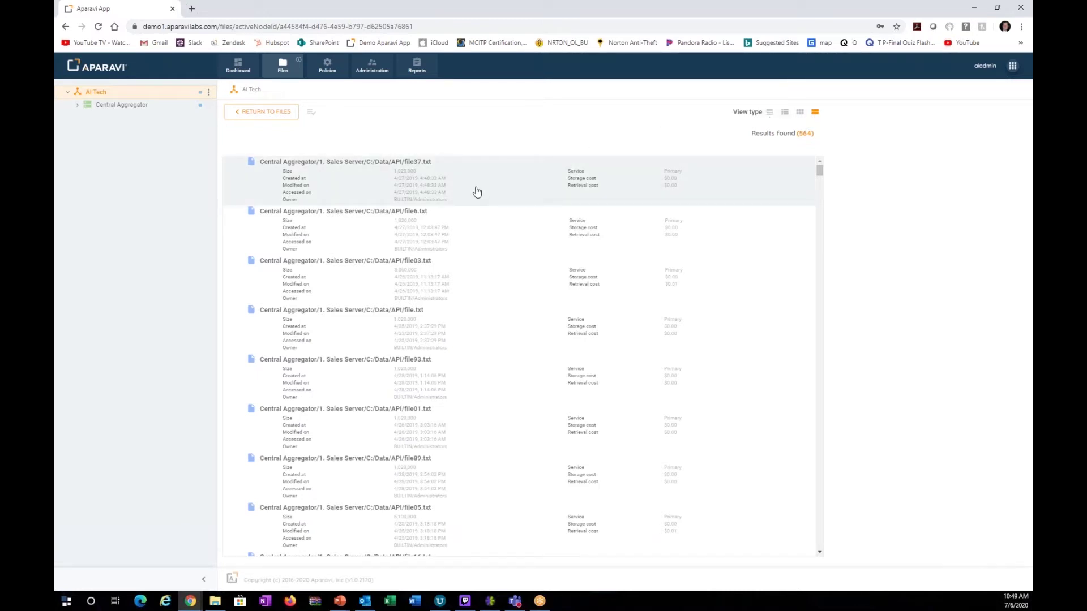
pyautogui.click(769, 112)
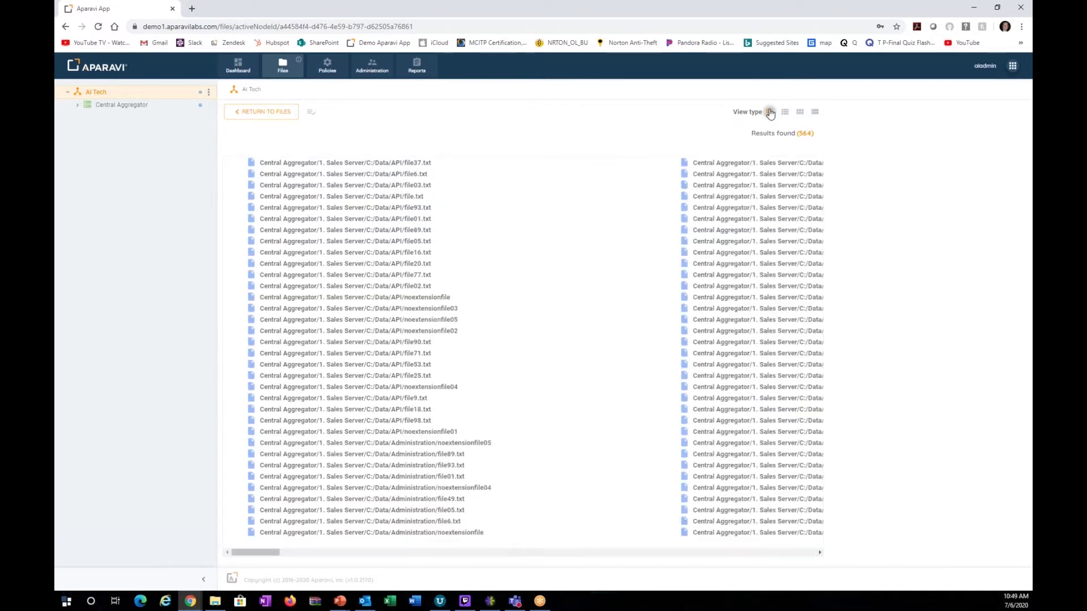
# Step: Show the file details and check the classification of file37.txt, file6.txt and several other result files
pyautogui.click(310, 113)
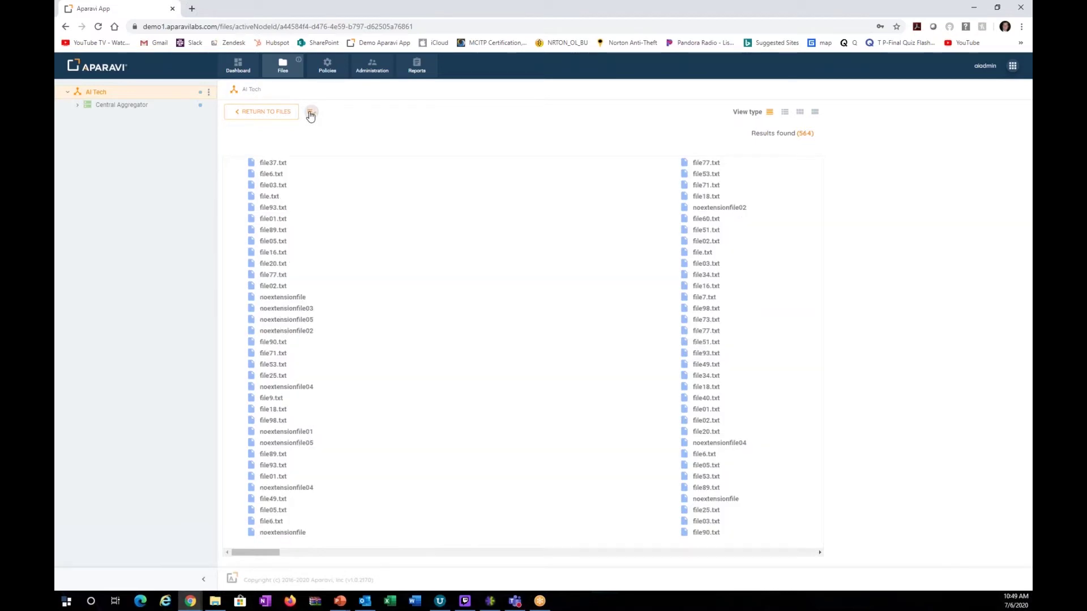
pyautogui.click(269, 167)
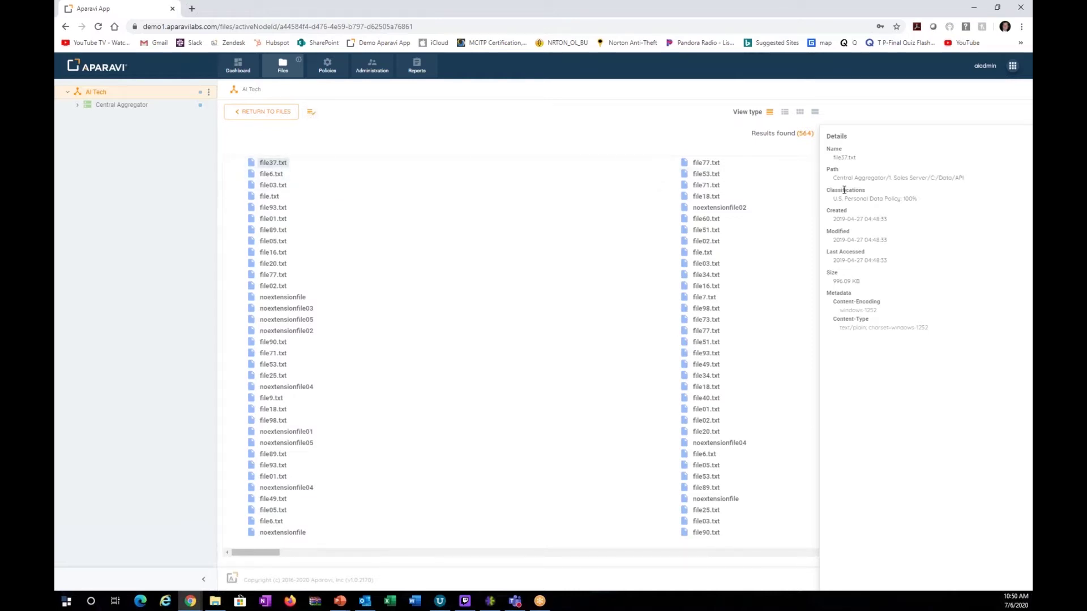
pyautogui.moveTo(919, 203); pyautogui.dragTo(833, 198)
pyautogui.click(275, 175)
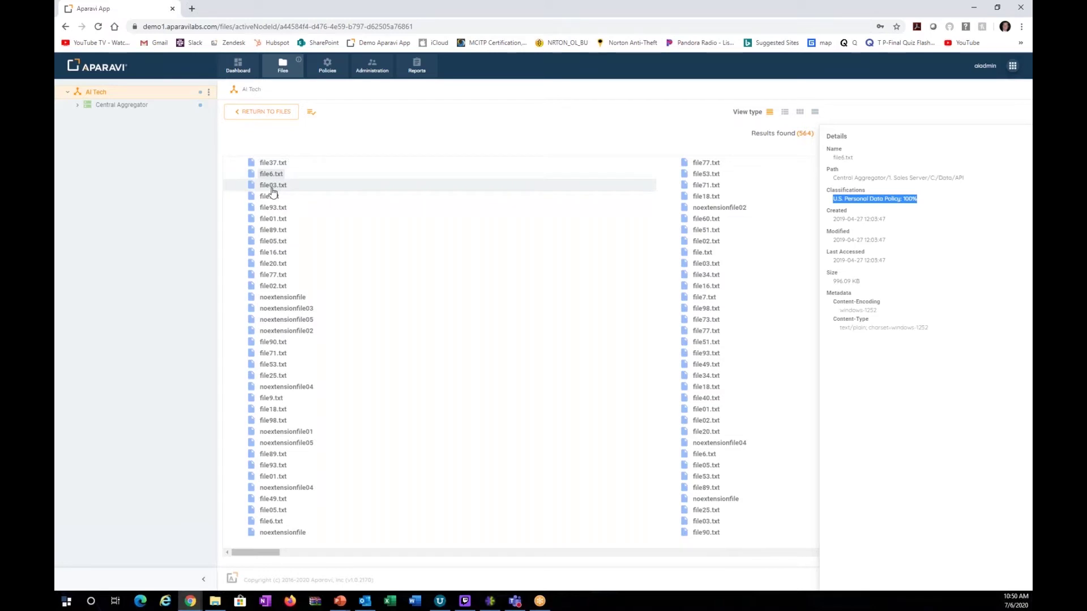
pyautogui.click(273, 188)
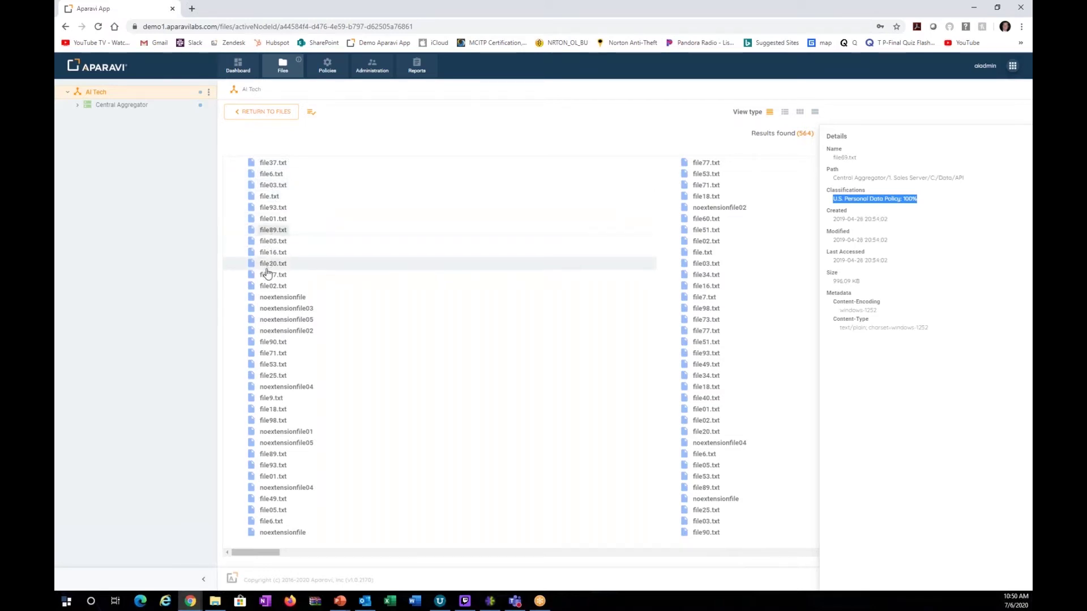
pyautogui.click(267, 287)
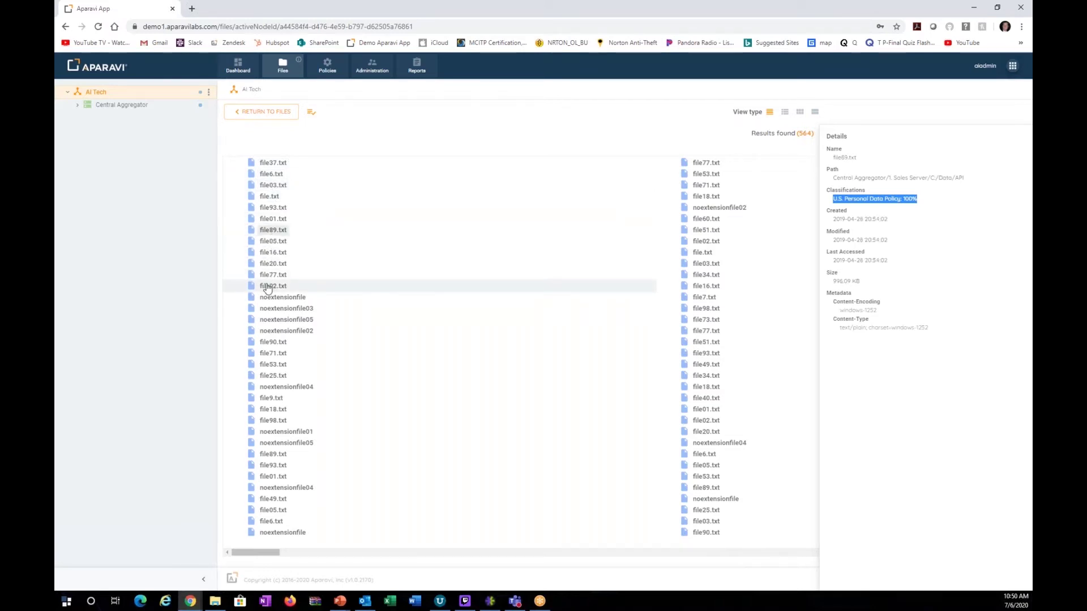
pyautogui.click(707, 285)
# Step: Show the results in the detailed view and inspect the details of file37.txt and file03.txt
pyautogui.click(815, 113)
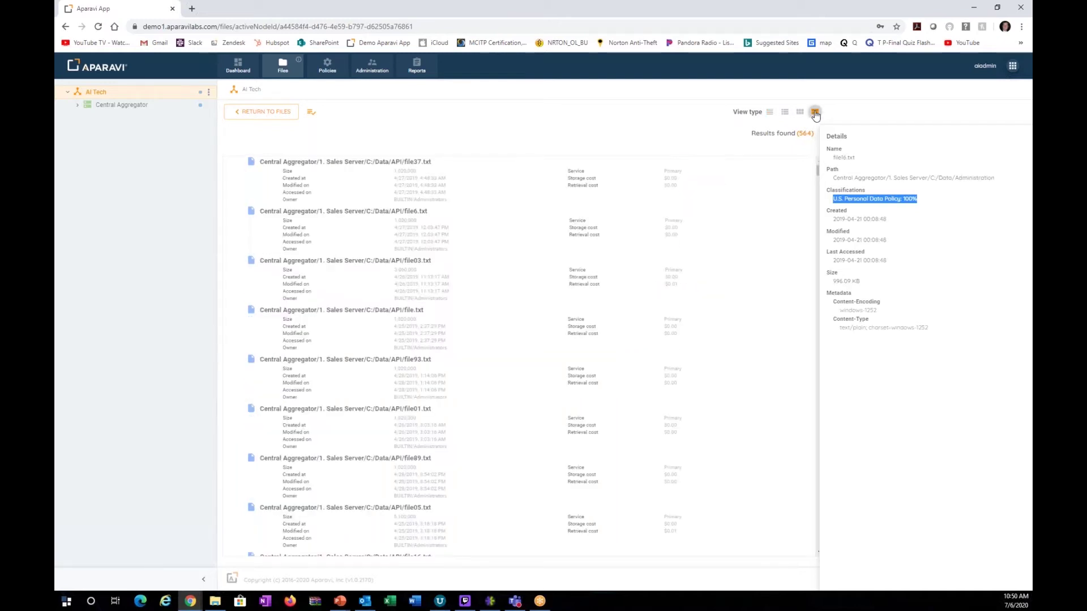
pyautogui.click(416, 195)
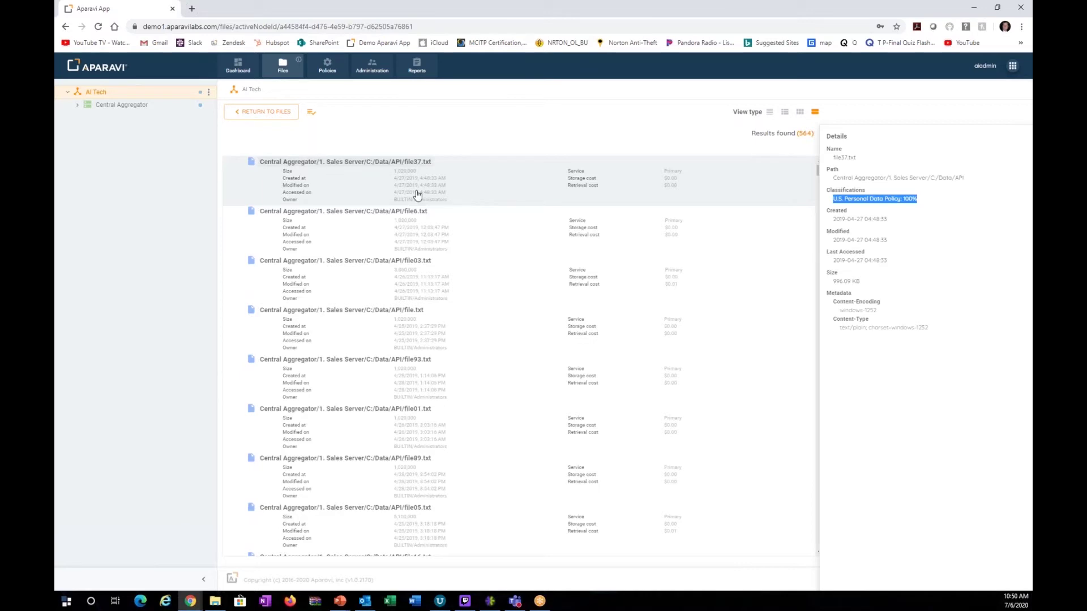
pyautogui.click(408, 274)
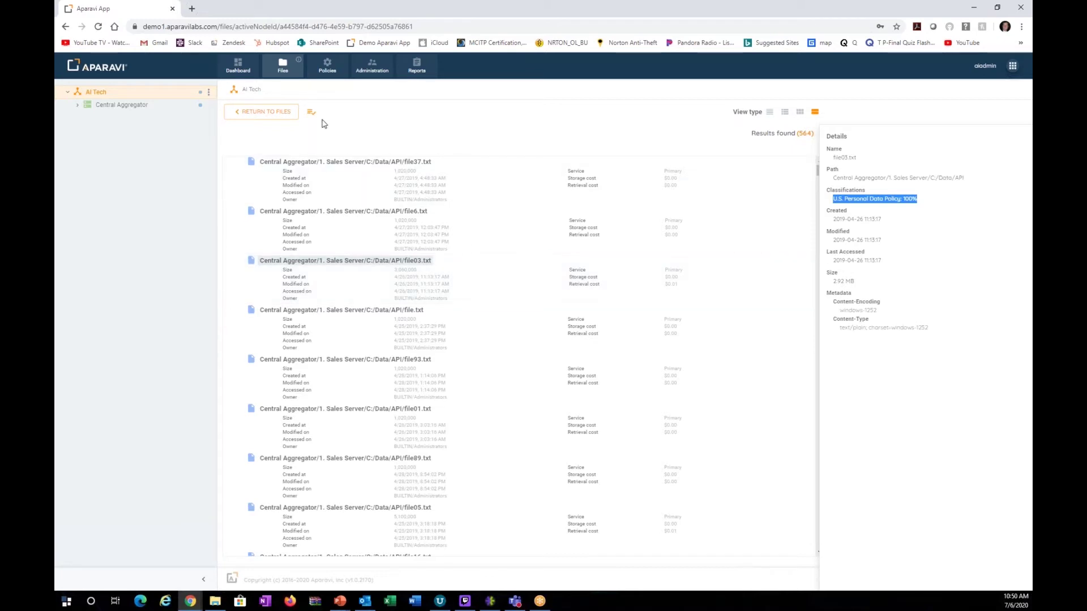
# Step: Return to the files and start a new query by builder
pyautogui.click(279, 118)
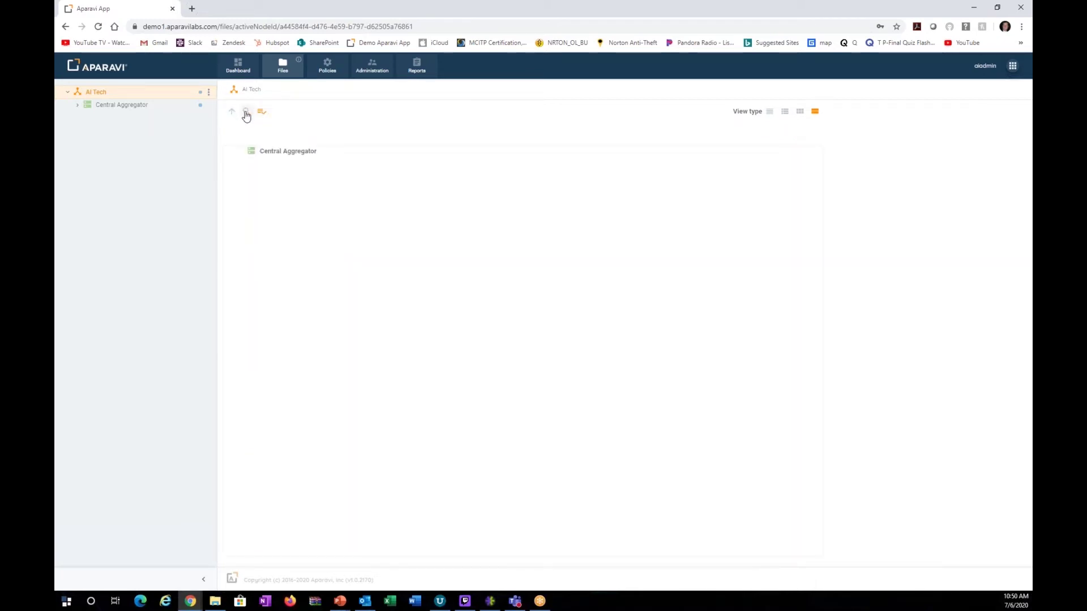
pyautogui.click(246, 113)
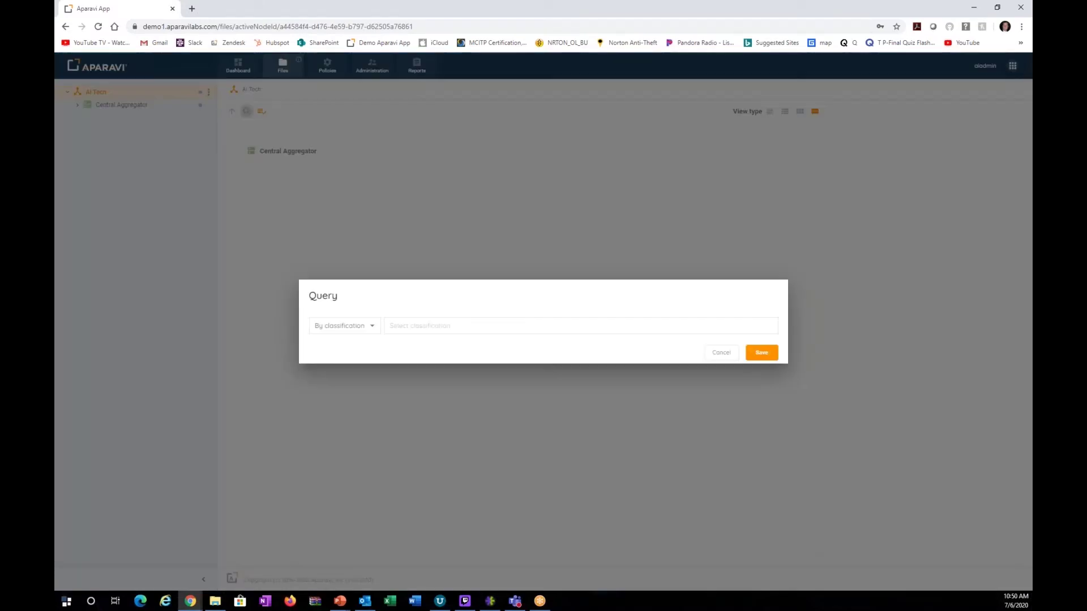
pyautogui.click(371, 329)
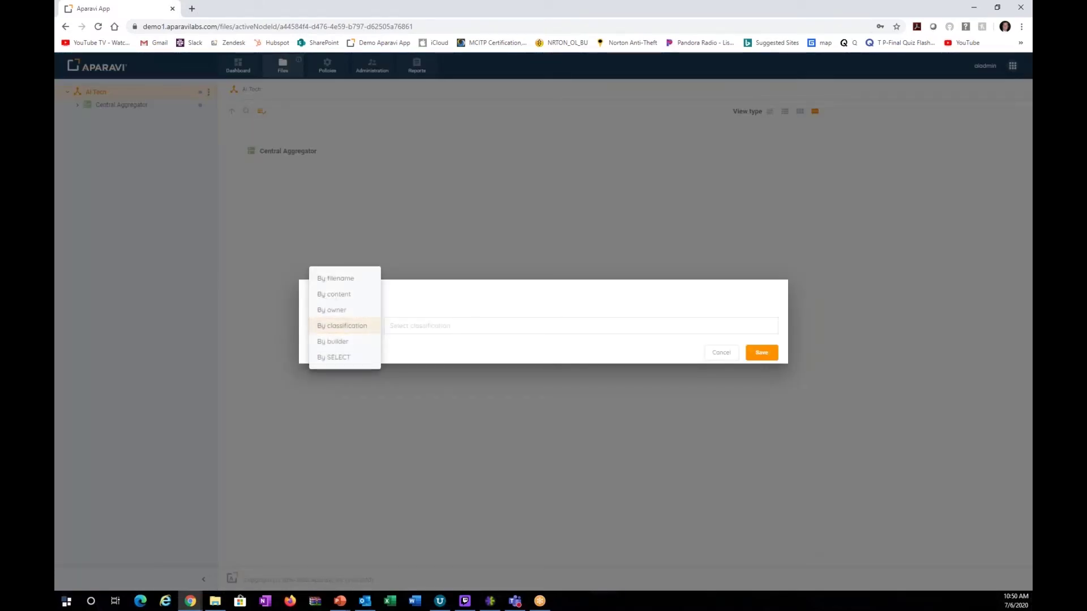
pyautogui.click(345, 343)
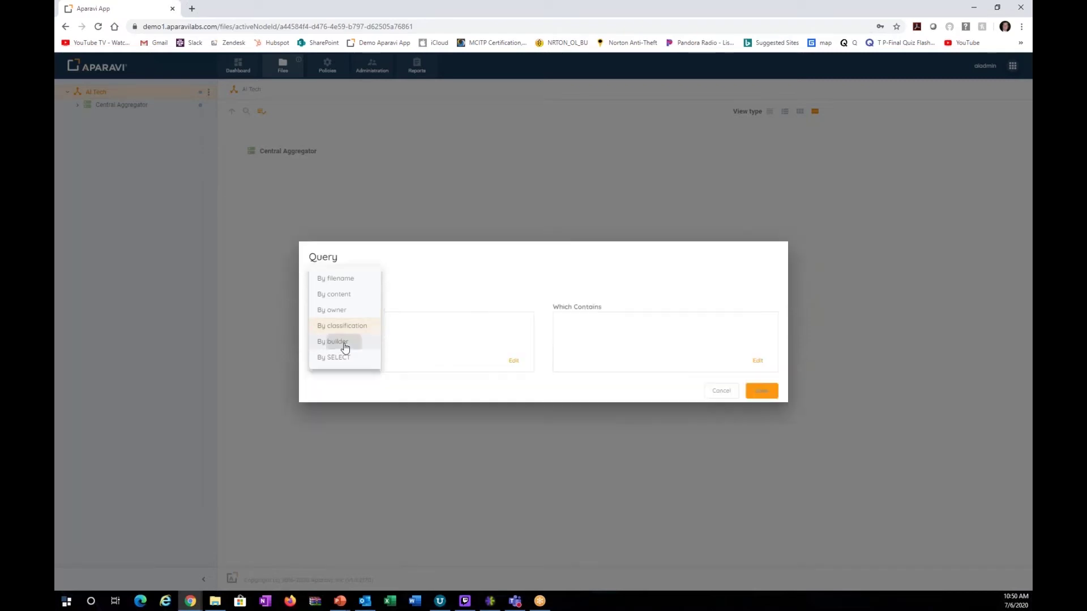
# Step: Define the Where metadata query as Classification Contains "personal" and save it
pyautogui.click(514, 360)
pyautogui.click(379, 250)
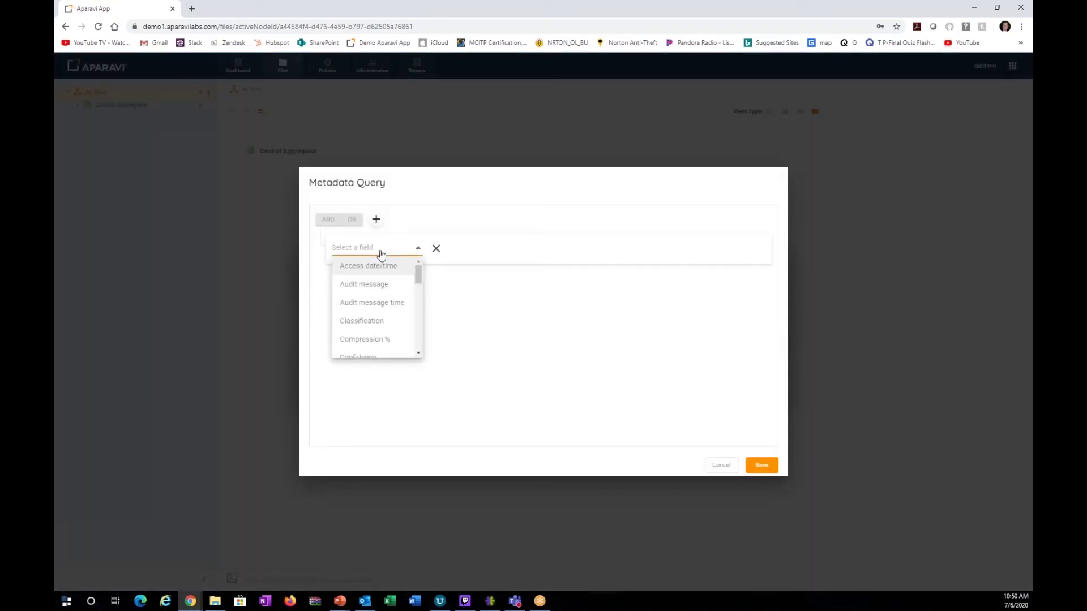
pyautogui.click(371, 323)
pyautogui.click(492, 249)
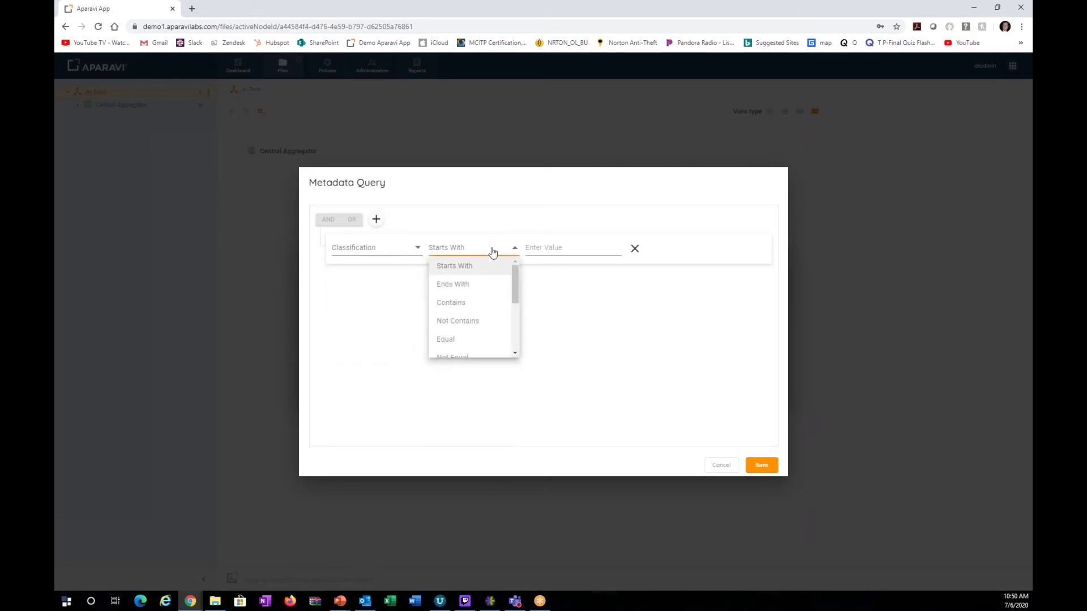
pyautogui.click(463, 306)
pyautogui.click(573, 248)
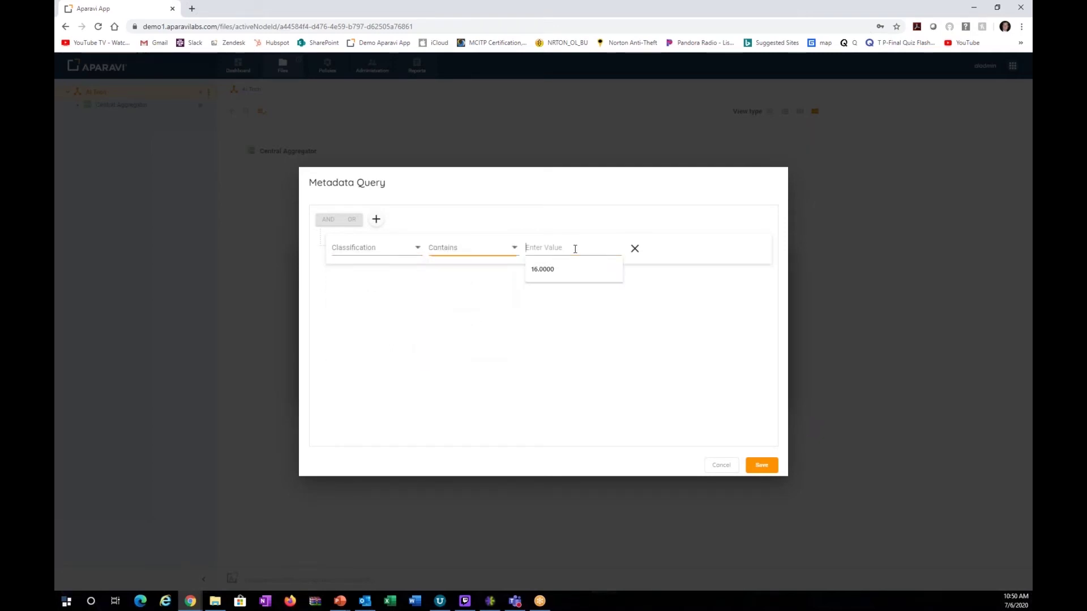
pyautogui.write('personal')
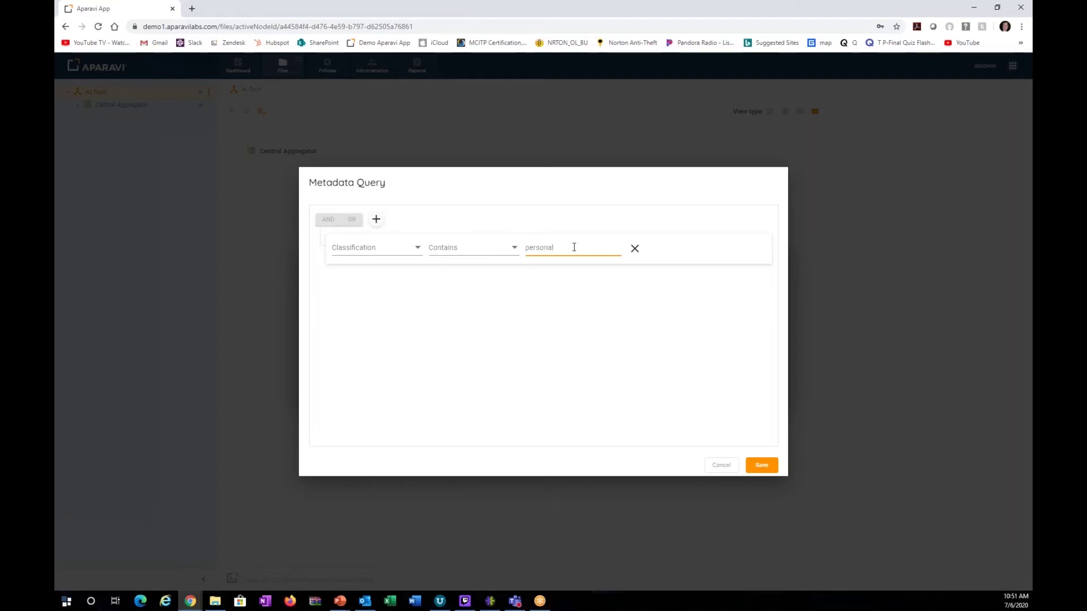
pyautogui.click(376, 219)
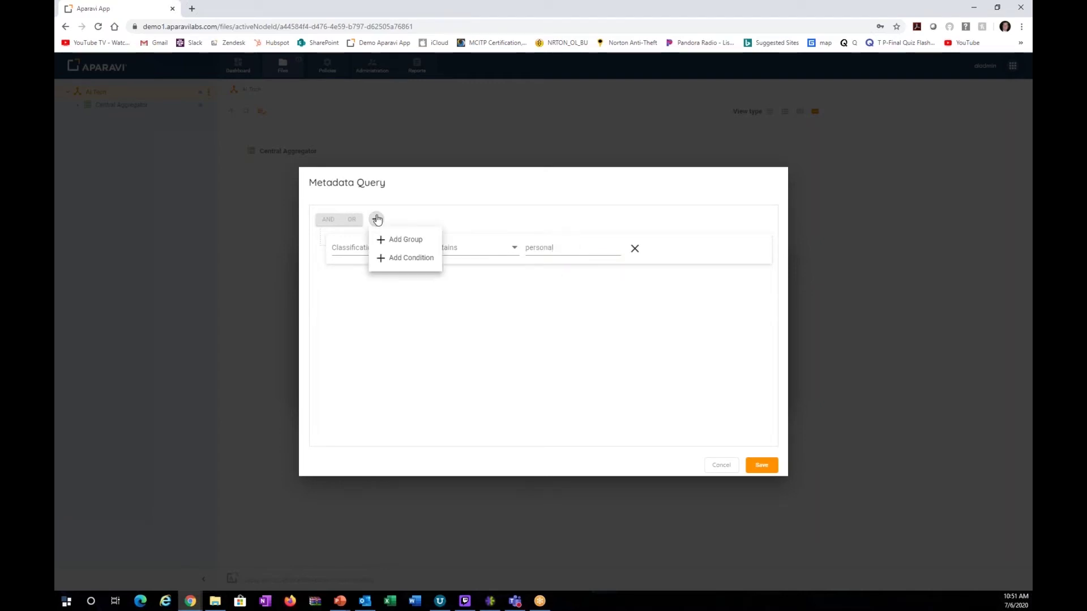
pyautogui.click(420, 352)
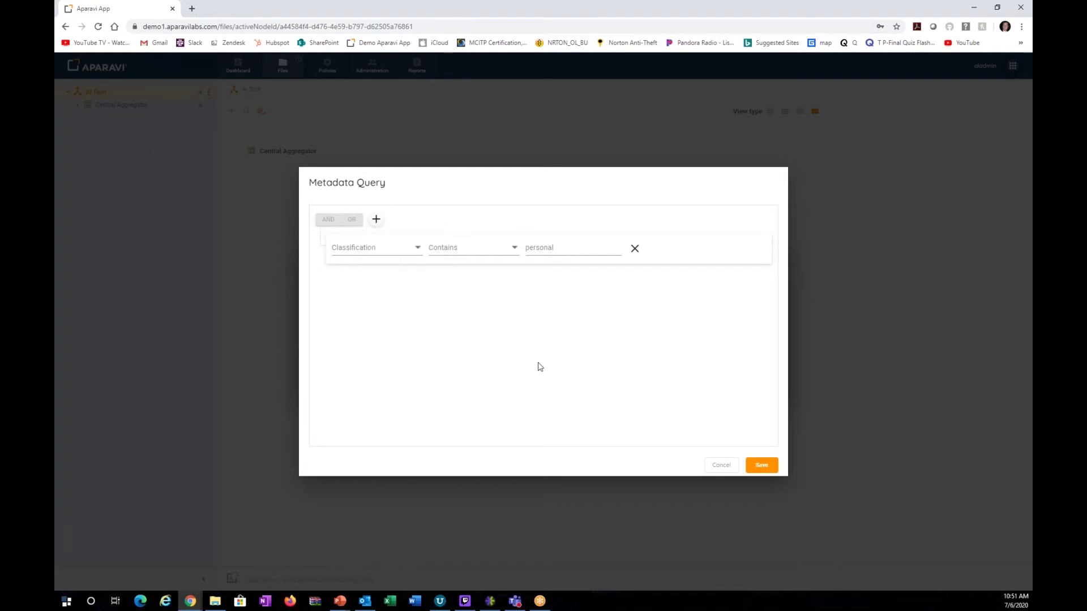
pyautogui.click(764, 466)
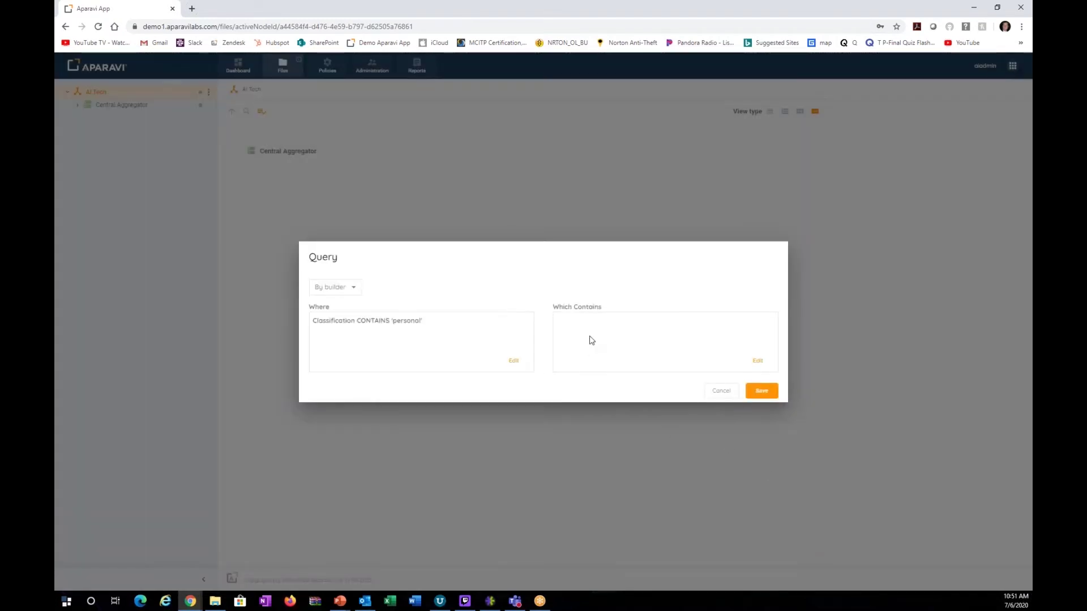
# Step: Define the Which Contains content query as Context Any "file", save it and run the combined query
pyautogui.click(758, 361)
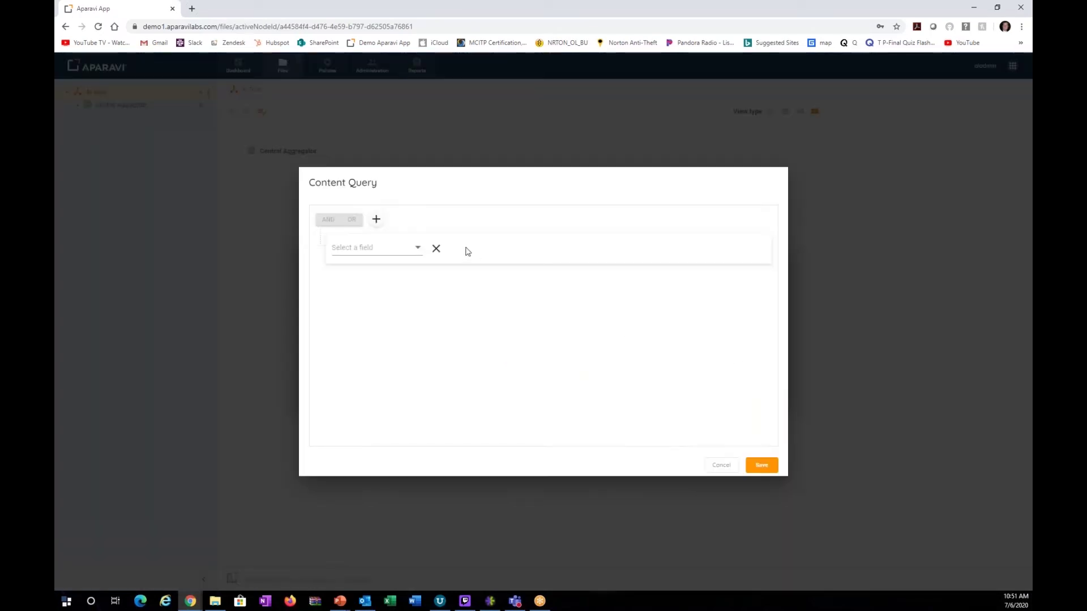
pyautogui.click(398, 248)
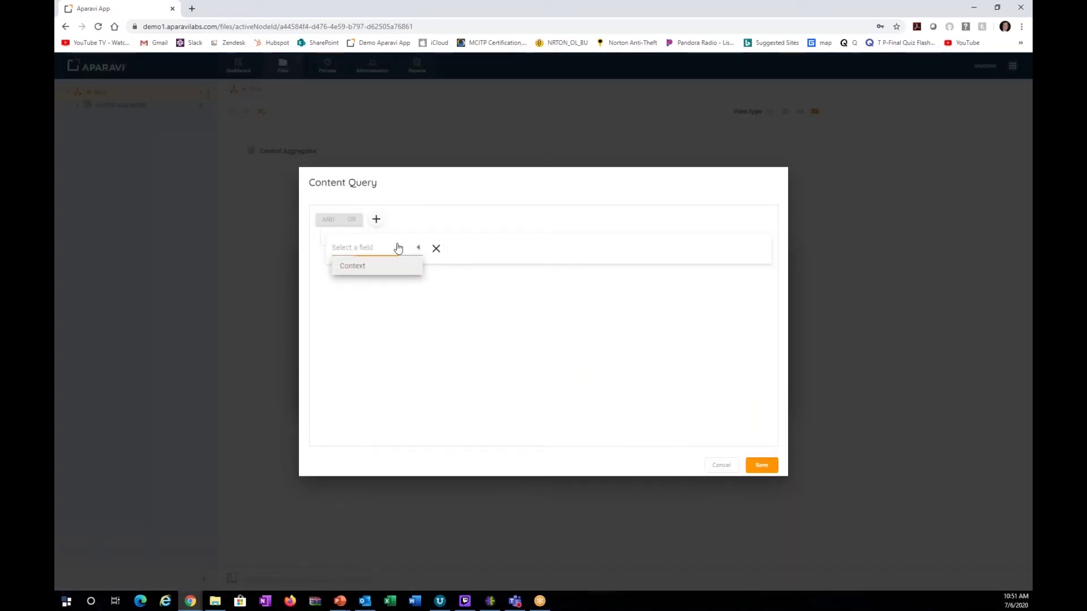
pyautogui.click(357, 266)
pyautogui.click(474, 255)
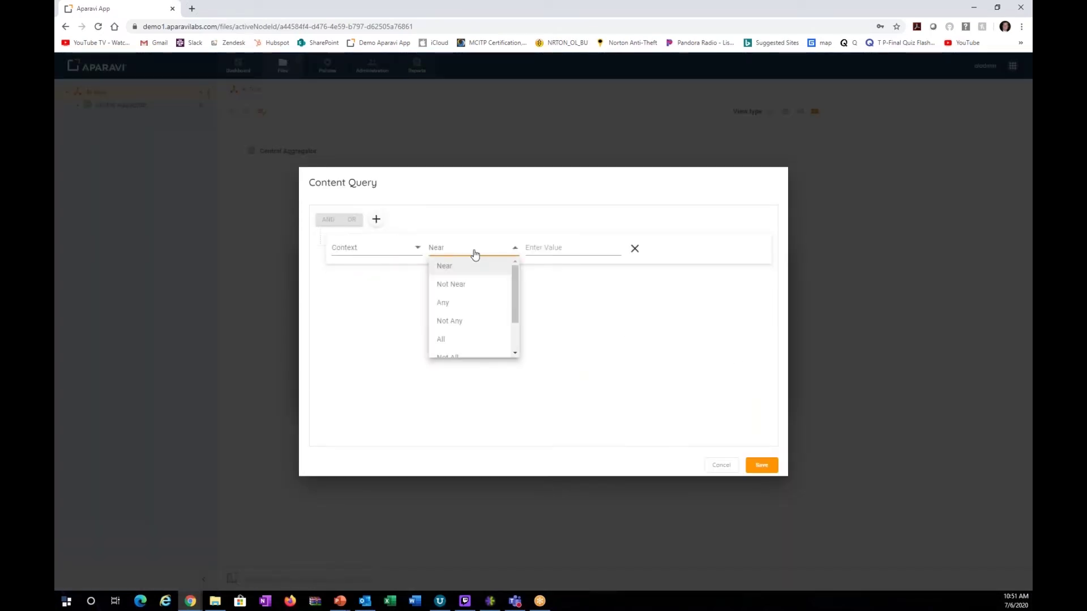
pyautogui.click(449, 305)
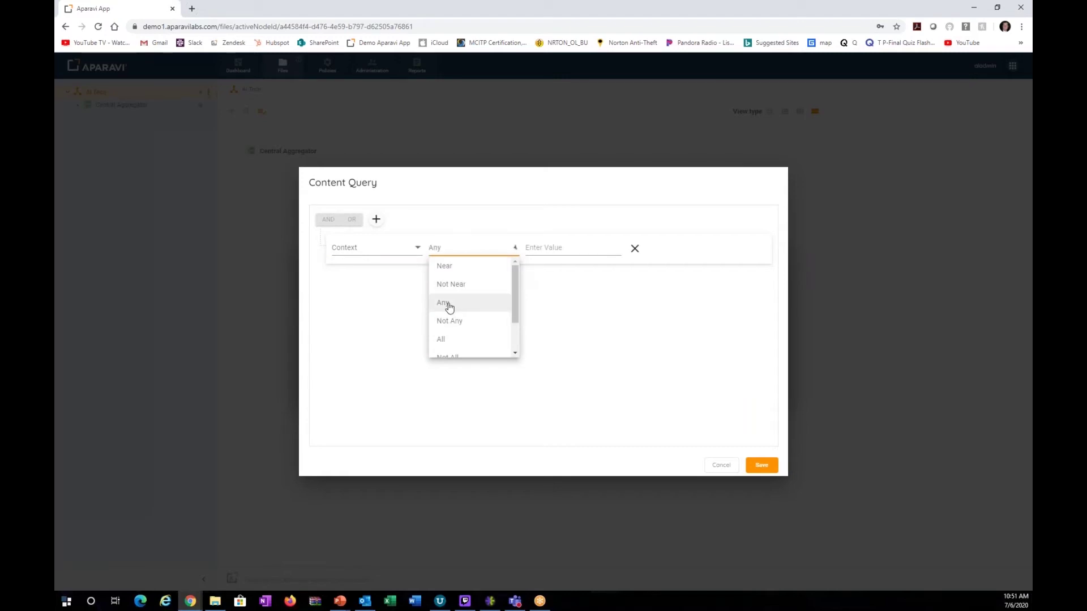
pyautogui.click(550, 256)
pyautogui.write('file')
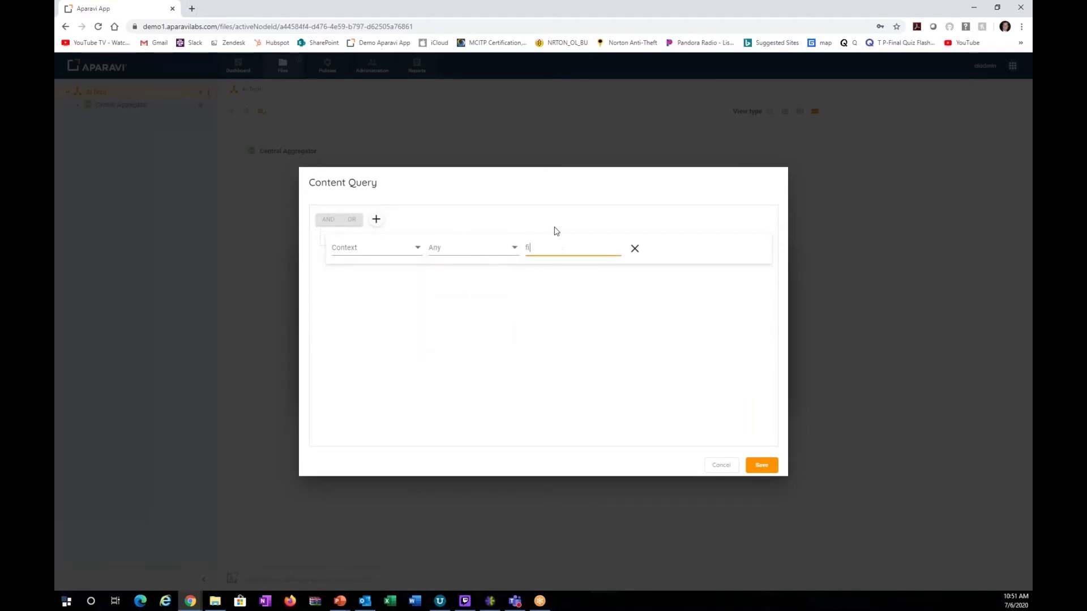
pyautogui.click(770, 468)
pyautogui.click(765, 390)
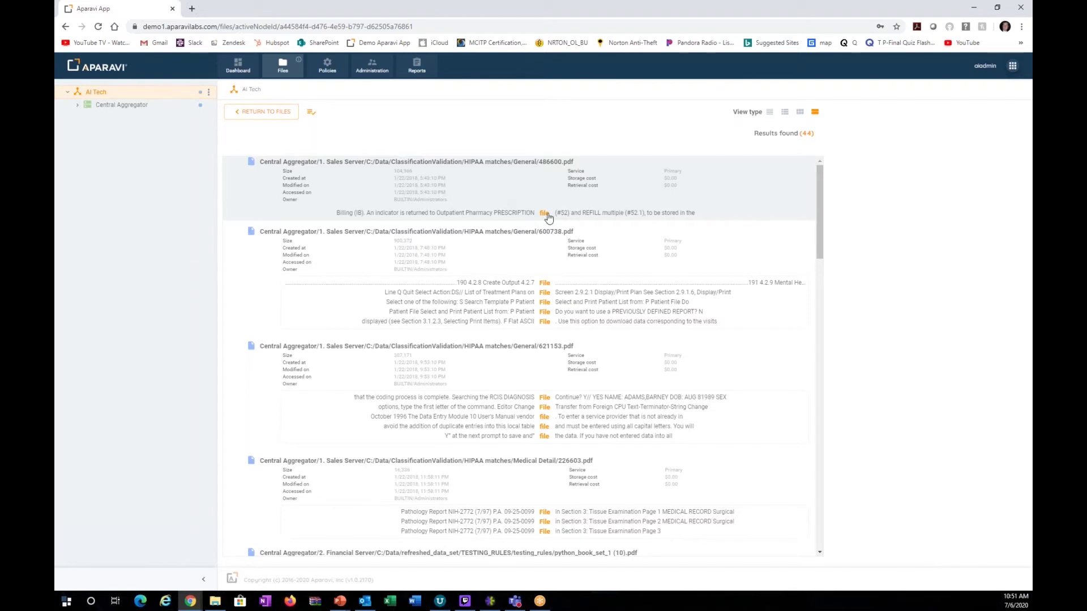
# Step: Show the details of 486600.pdf, check its classification and return to the files
pyautogui.click(435, 168)
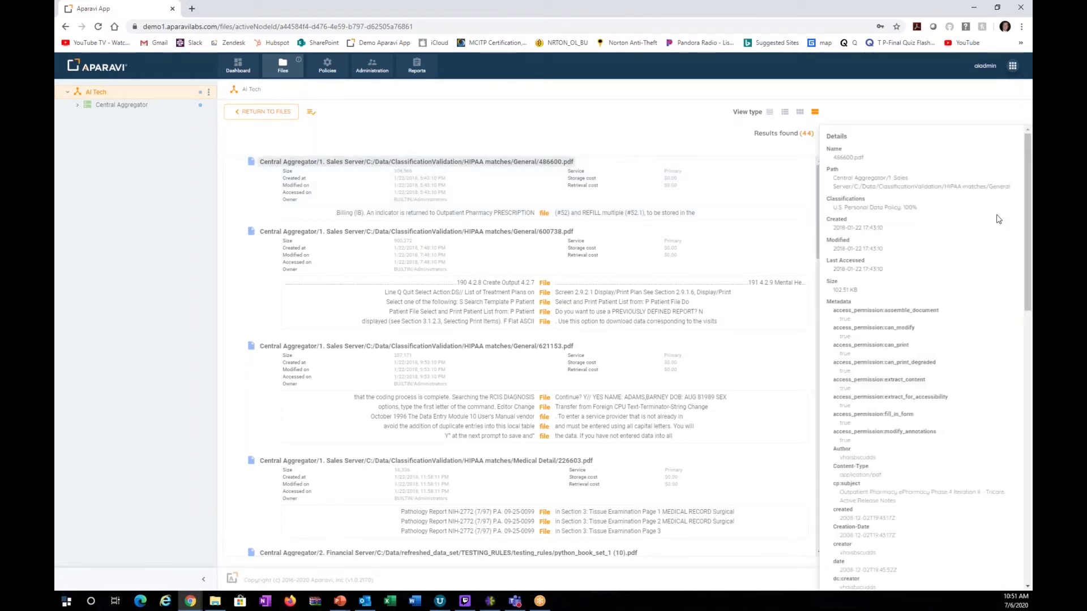
pyautogui.moveTo(924, 209); pyautogui.dragTo(832, 208)
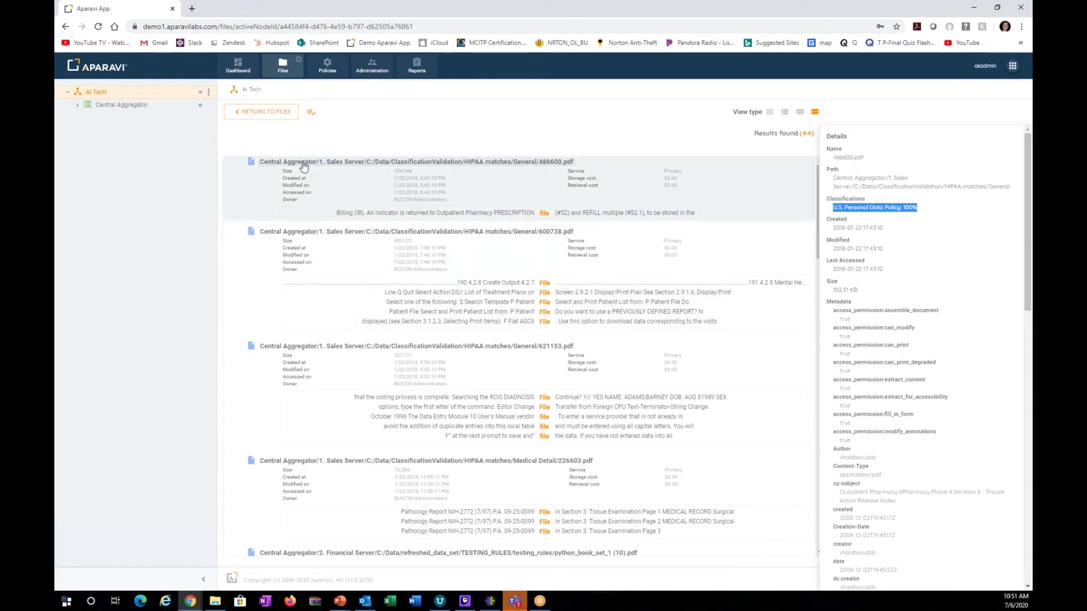
pyautogui.click(274, 112)
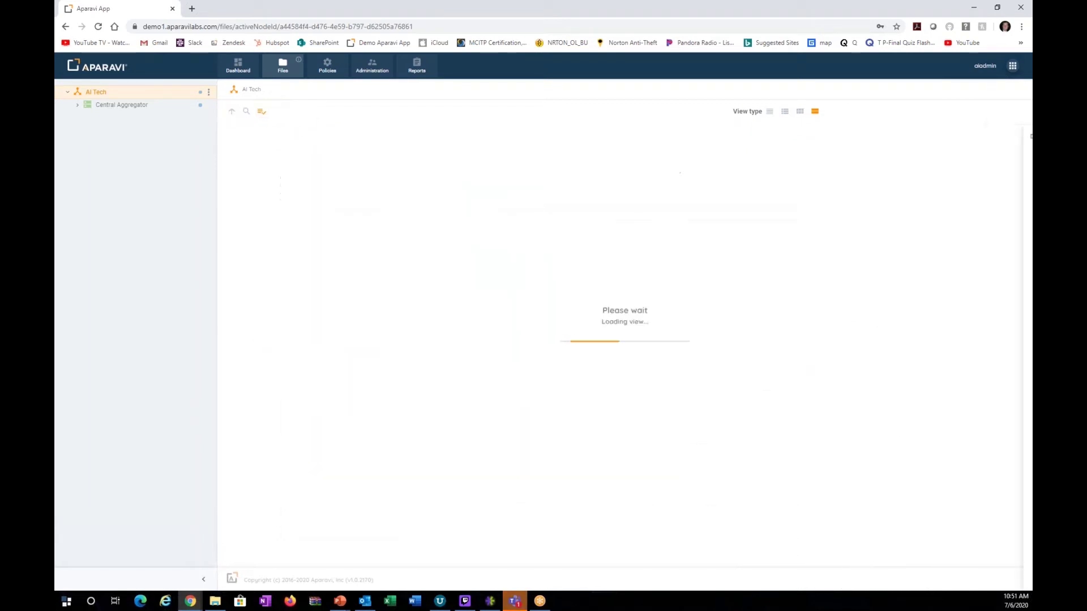
# Step: Add a second condition to the Where metadata query with the Metadata field and the Contains operator
pyautogui.click(247, 113)
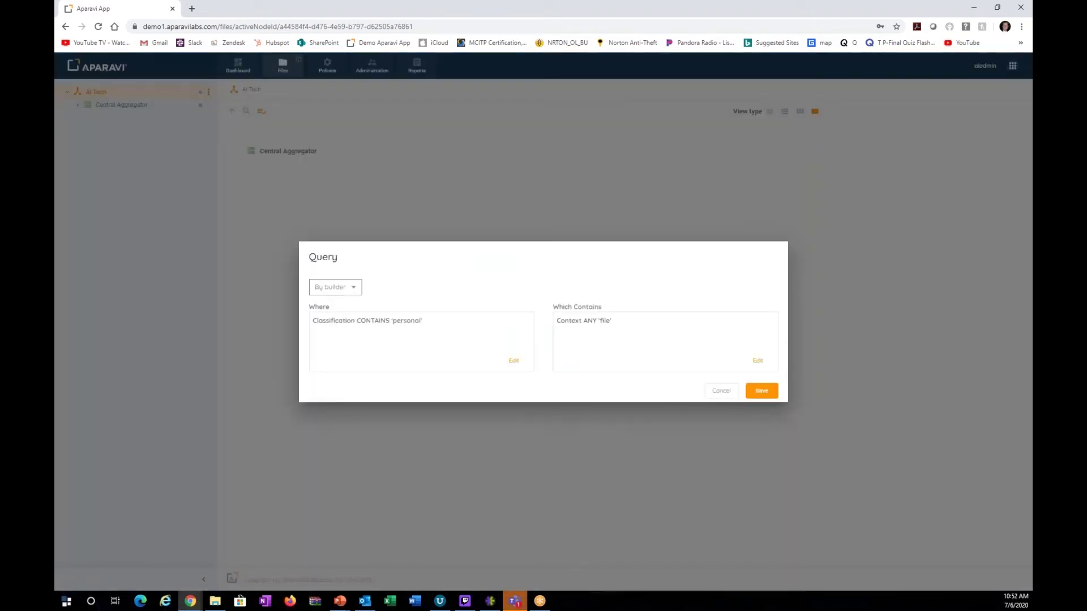
pyautogui.click(513, 361)
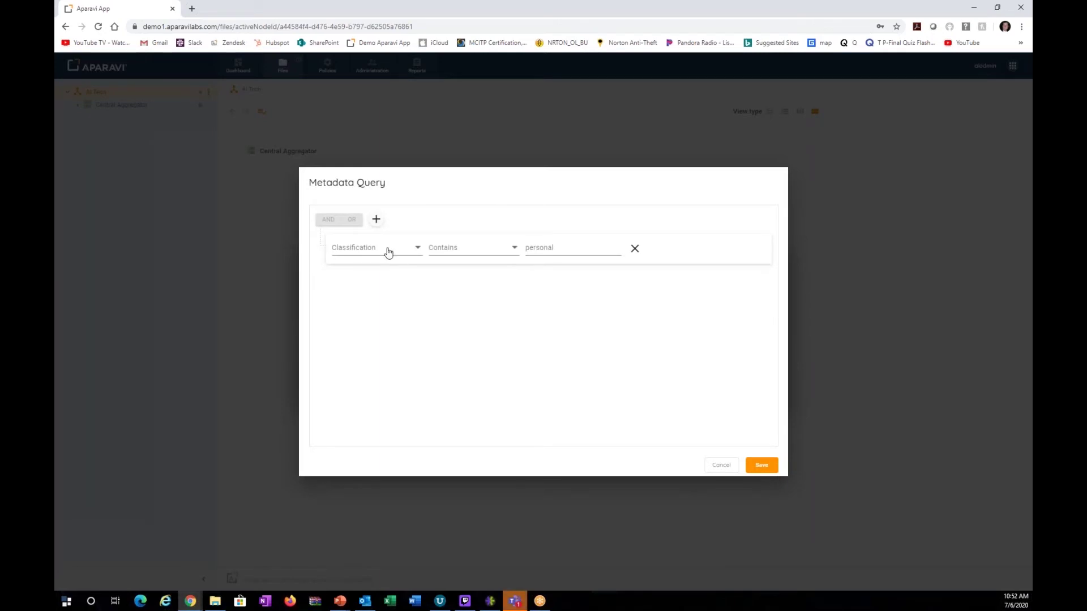
pyautogui.click(376, 219)
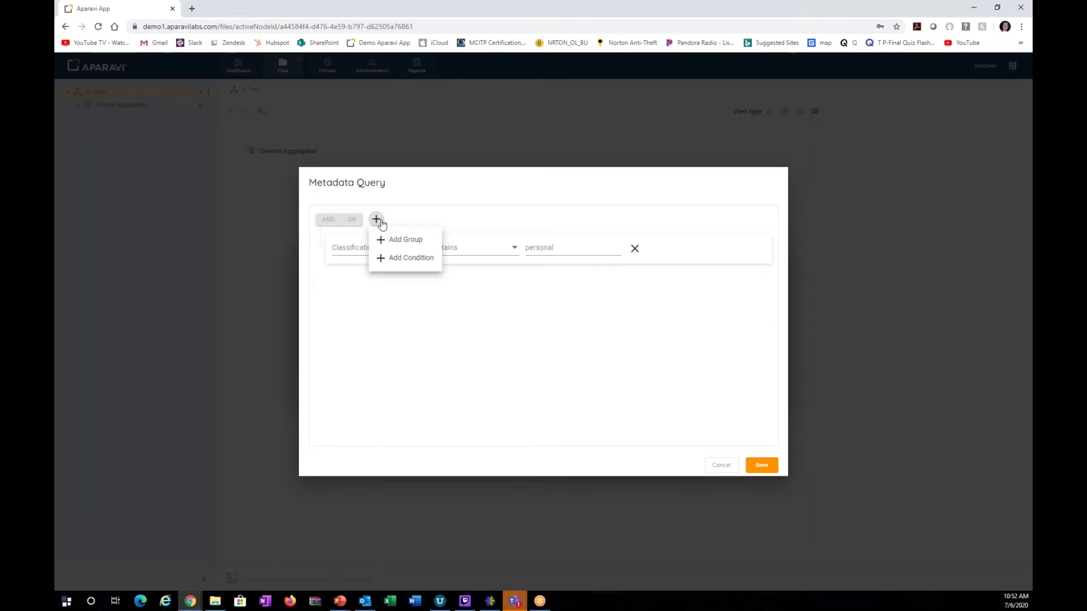
pyautogui.click(409, 258)
pyautogui.click(418, 281)
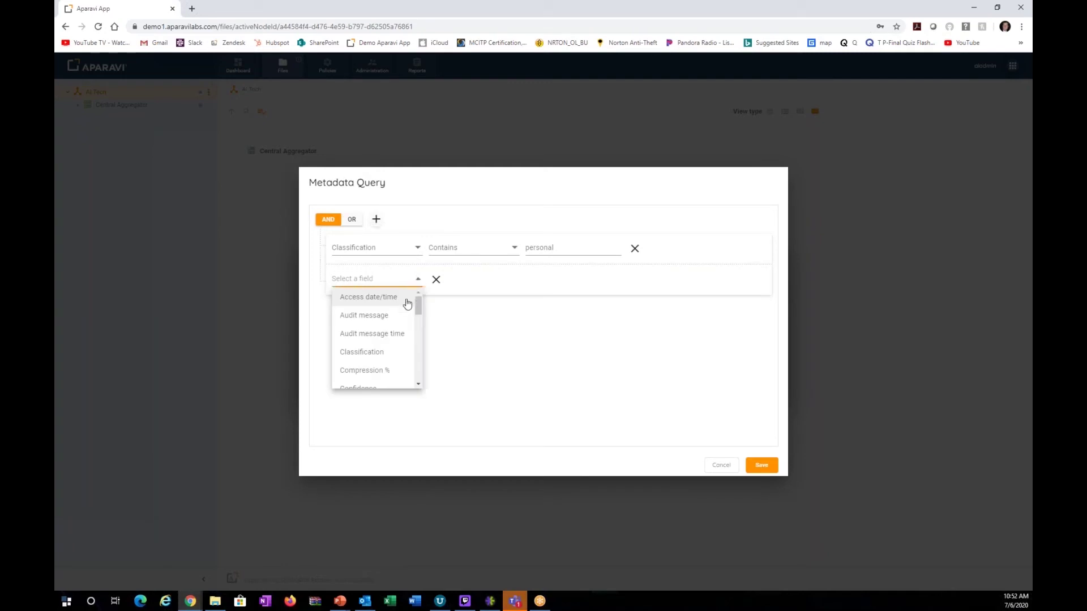
pyautogui.moveTo(419, 310); pyautogui.dragTo(421, 334)
pyautogui.click(356, 355)
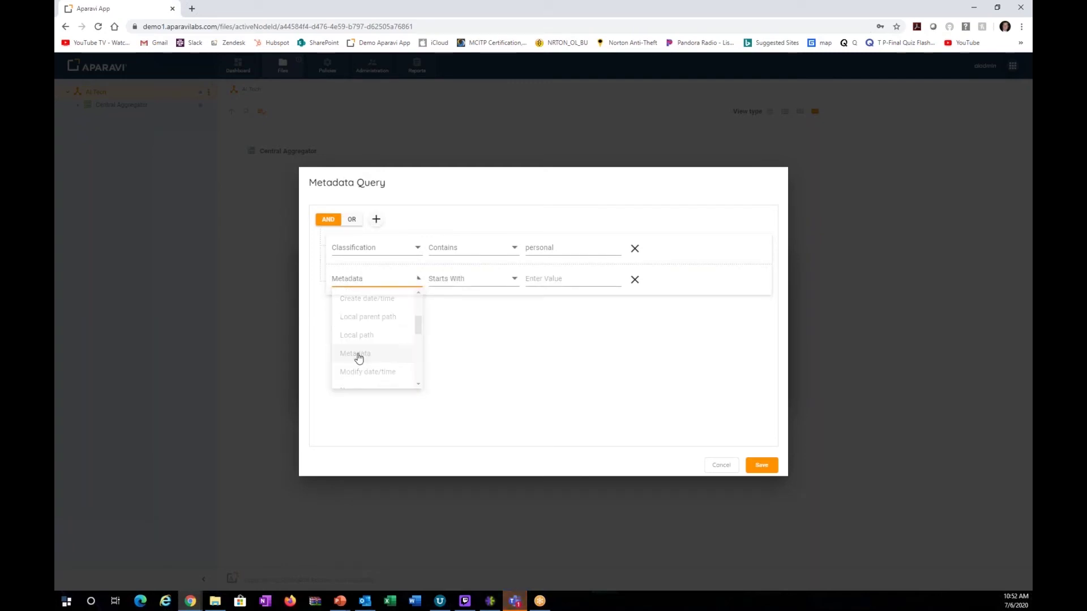
pyautogui.click(489, 284)
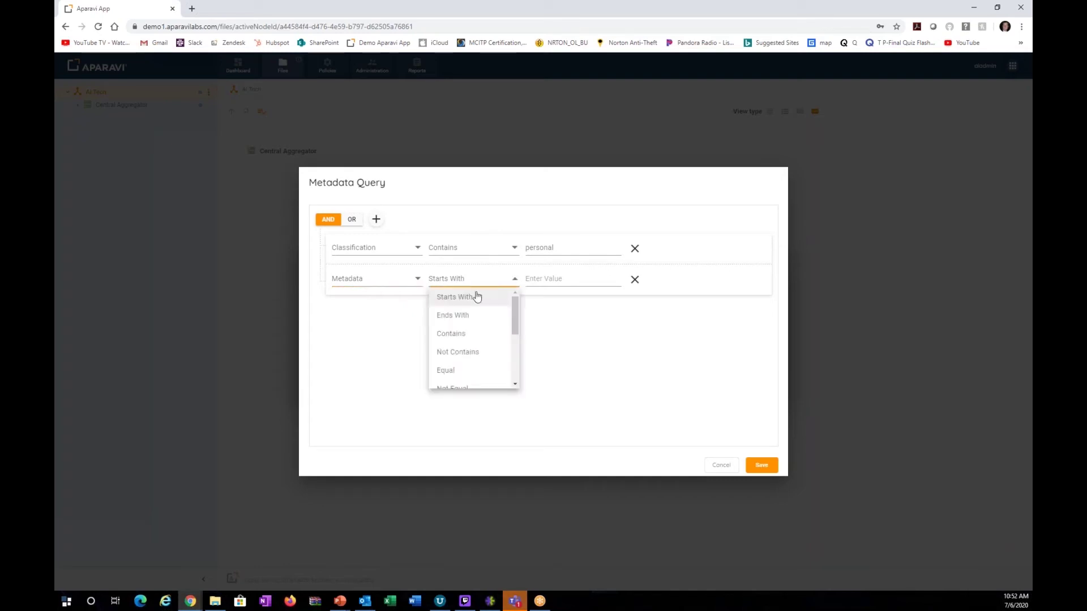
pyautogui.click(461, 337)
pyautogui.click(550, 278)
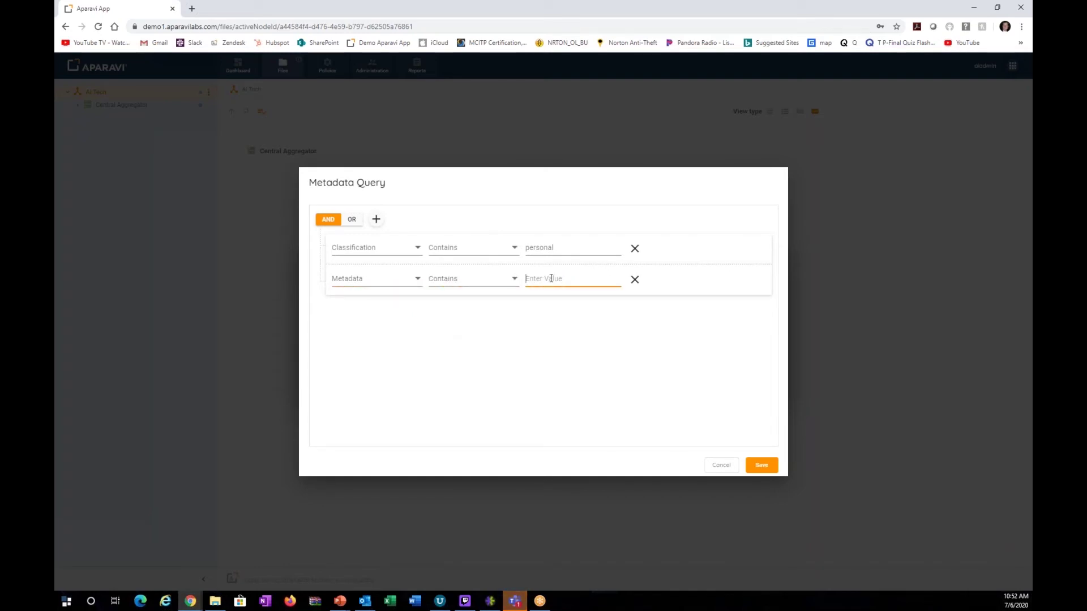
pyautogui.write('16.0000')
pyautogui.press('BackSpace')
pyautogui.press('BackSpace')
pyautogui.press('BackSpace')
pyautogui.press('BackSpace')
pyautogui.press('BackSpace')
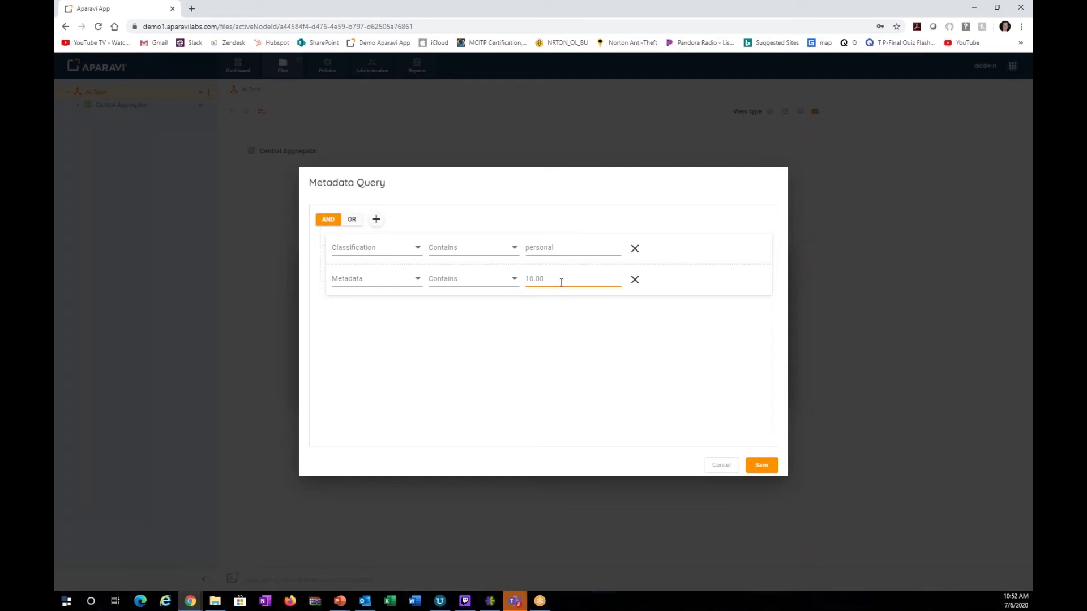
pyautogui.press('BackSpace')
pyautogui.press('BackSpace')
# Step: Set the Metadata condition's value to "txt", save the metadata query and run the combined query
pyautogui.write('t')
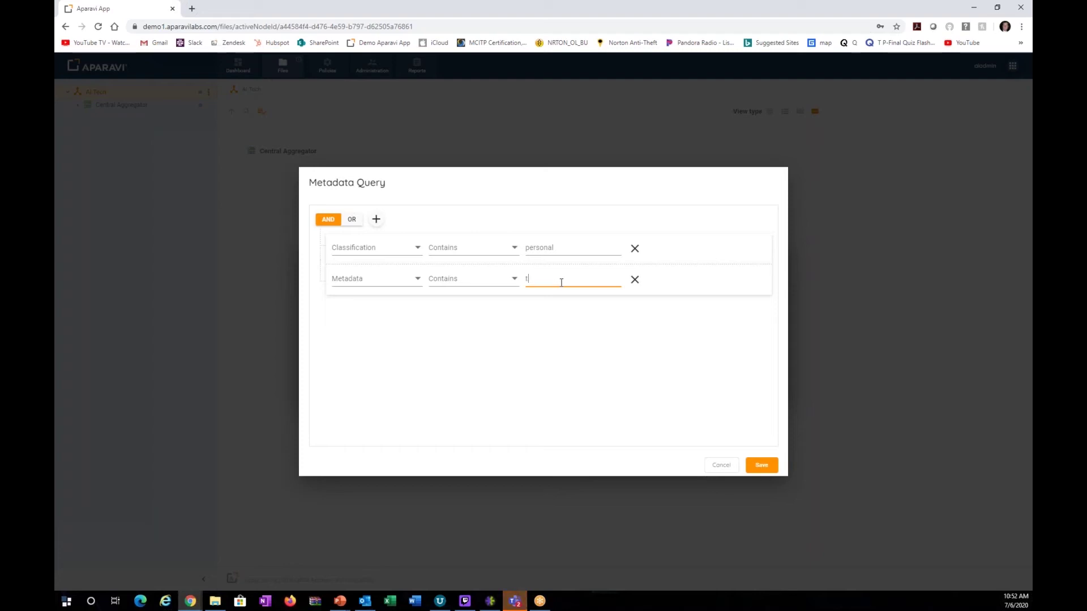
pyautogui.write('xt')
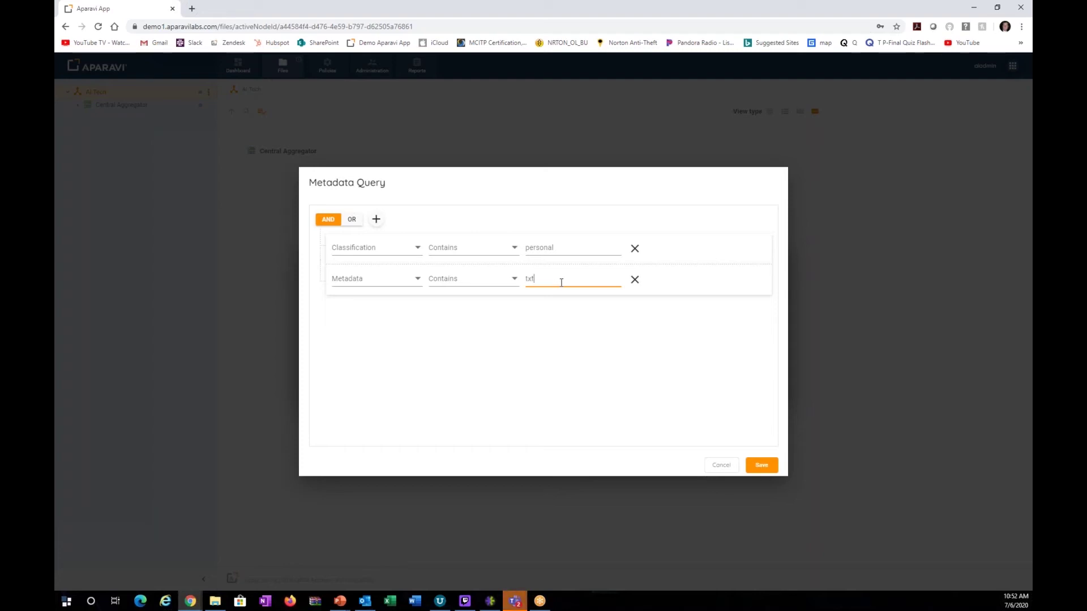
pyautogui.click(768, 466)
pyautogui.click(755, 395)
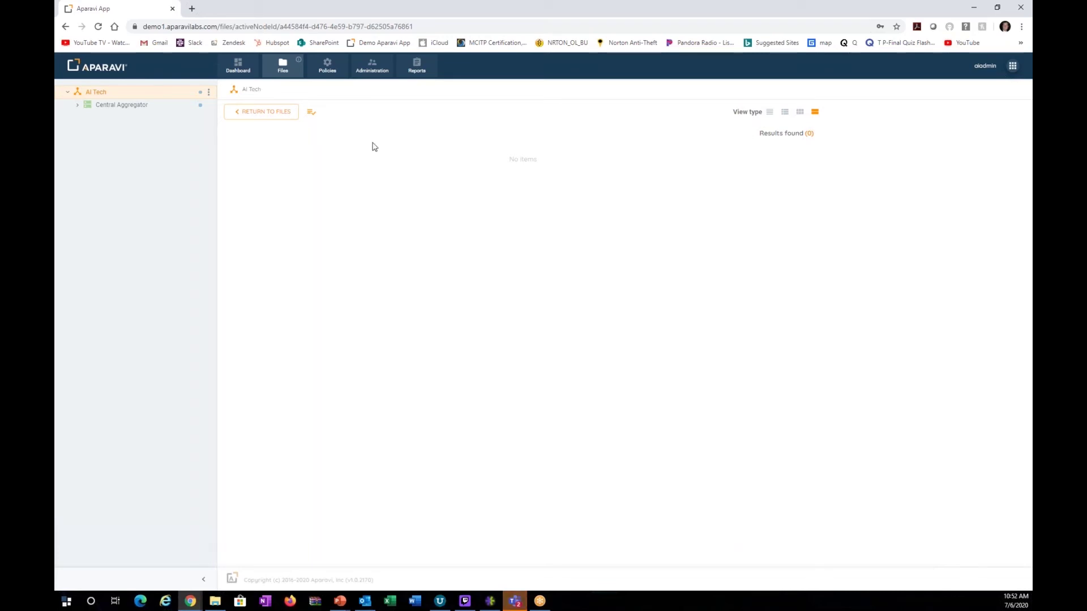
# Step: Remove the Metadata Contains "txt" condition from the Where query, save it and rerun the combined query
pyautogui.click(261, 113)
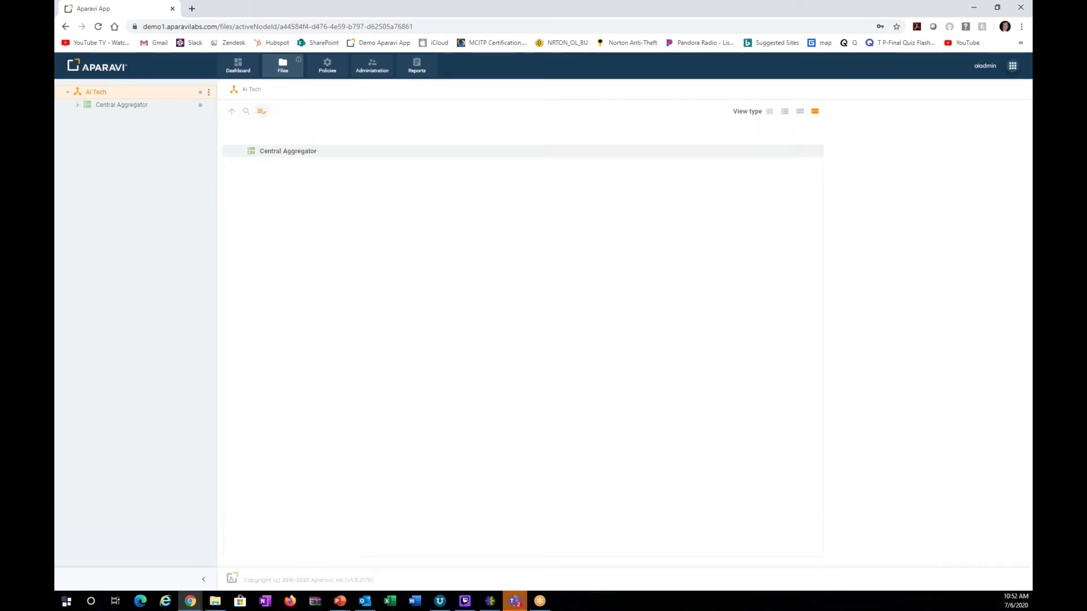
pyautogui.click(245, 112)
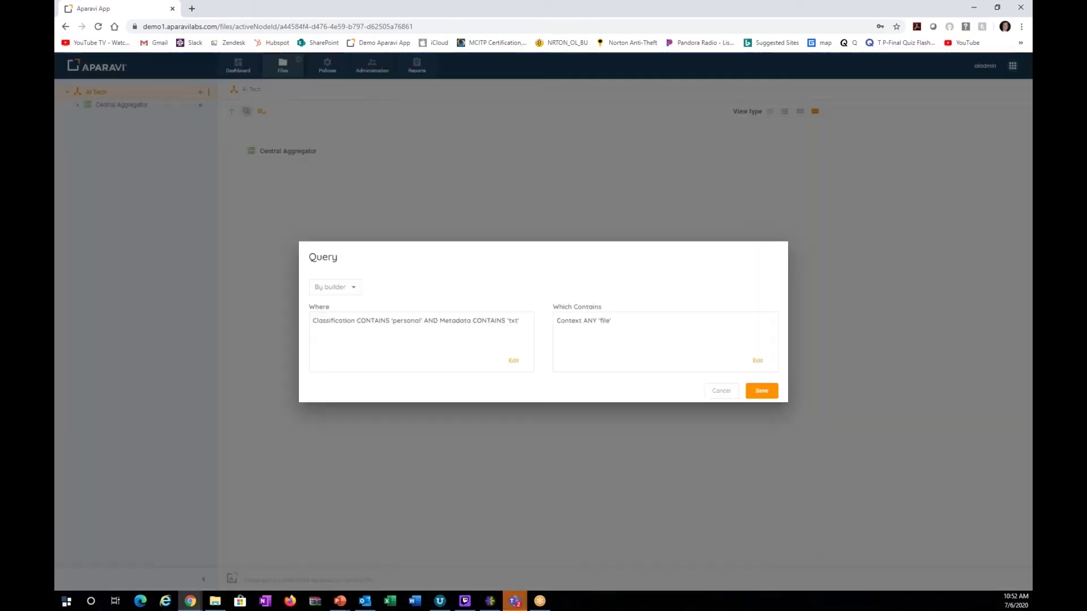
pyautogui.click(513, 362)
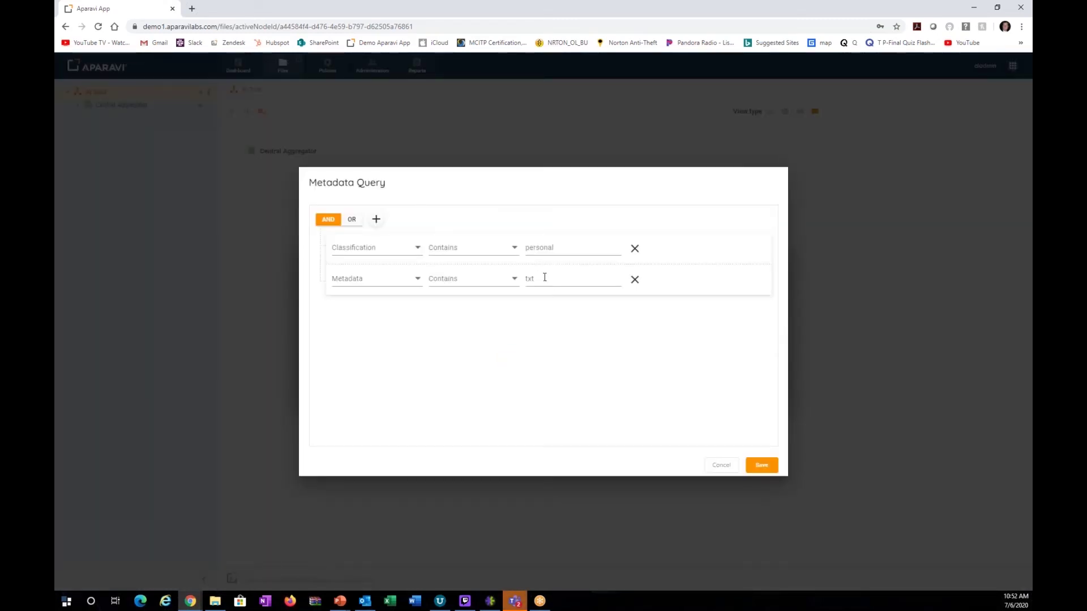
pyautogui.moveTo(545, 277); pyautogui.dragTo(523, 281)
pyautogui.click(635, 281)
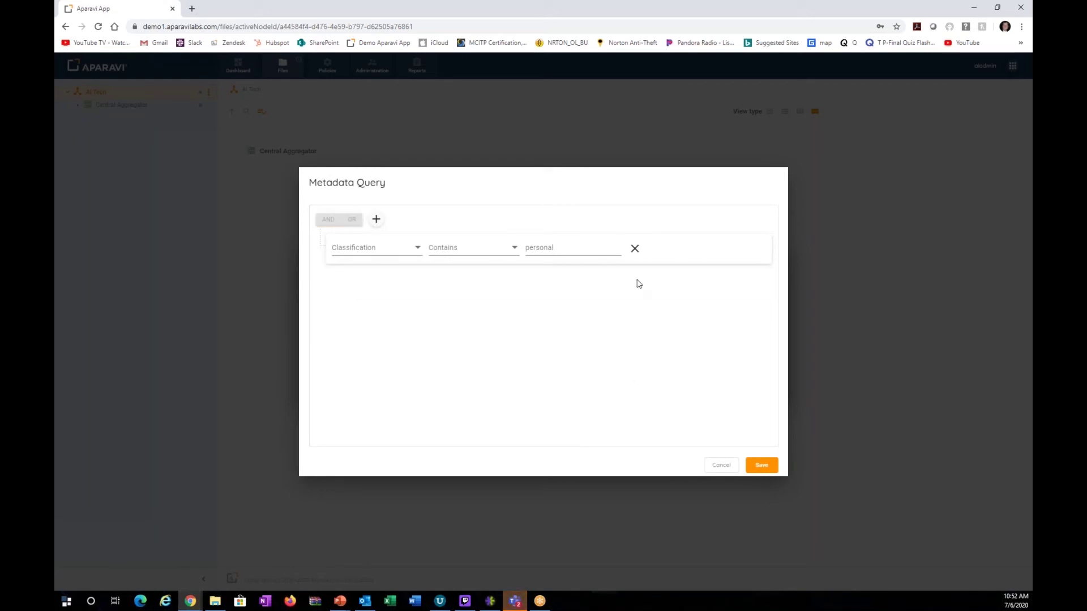
pyautogui.click(769, 469)
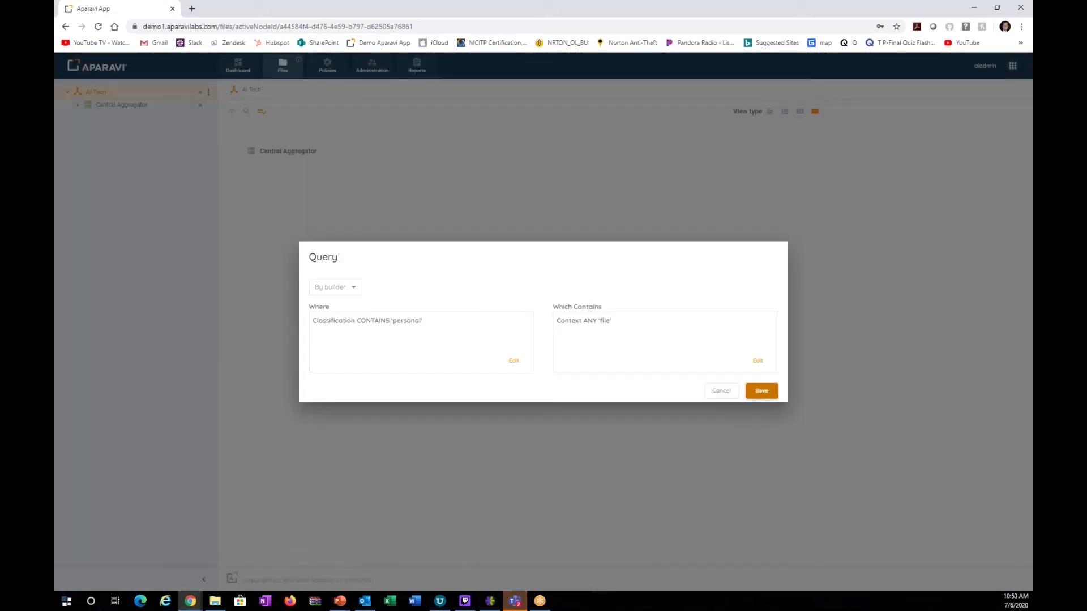
pyautogui.click(764, 390)
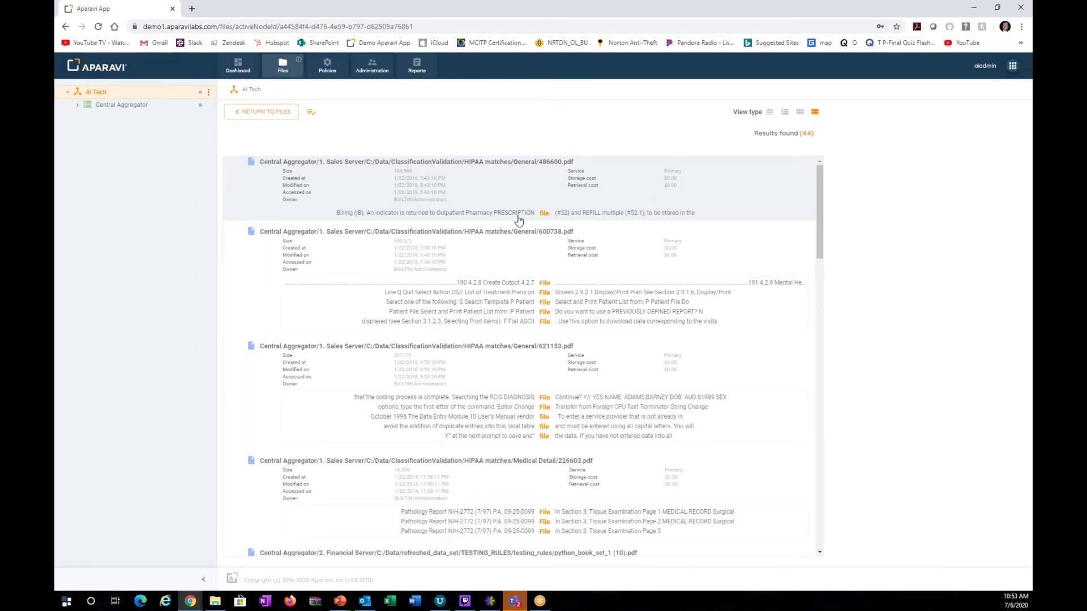
# Step: Show the details of 486600.pdf and copy the creator value from its metadata
pyautogui.click(420, 180)
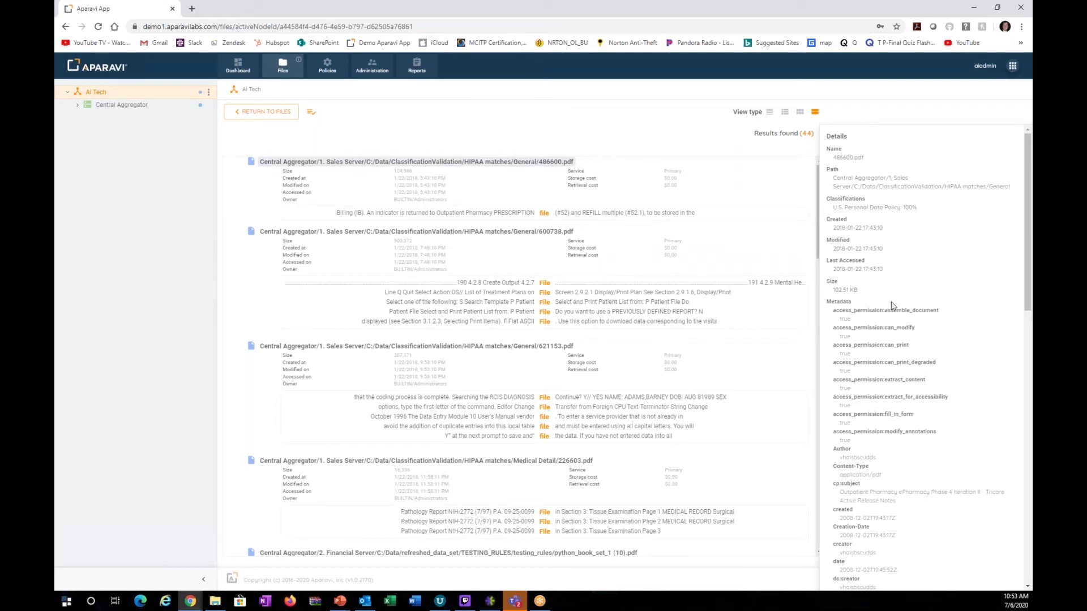
pyautogui.scroll(-1, 913, 374)
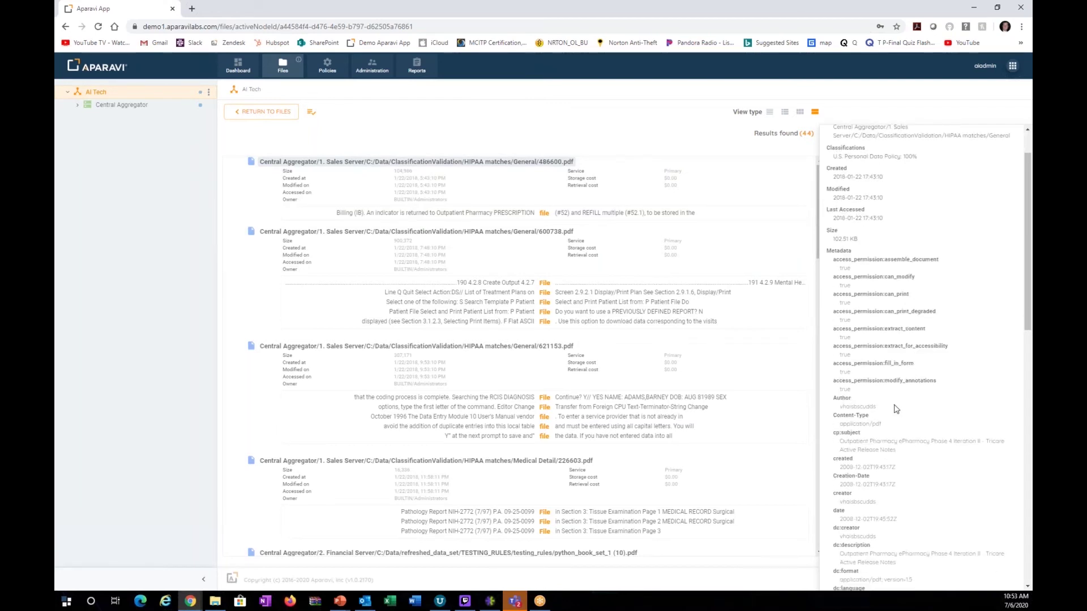
pyautogui.scroll(-1, 894, 408)
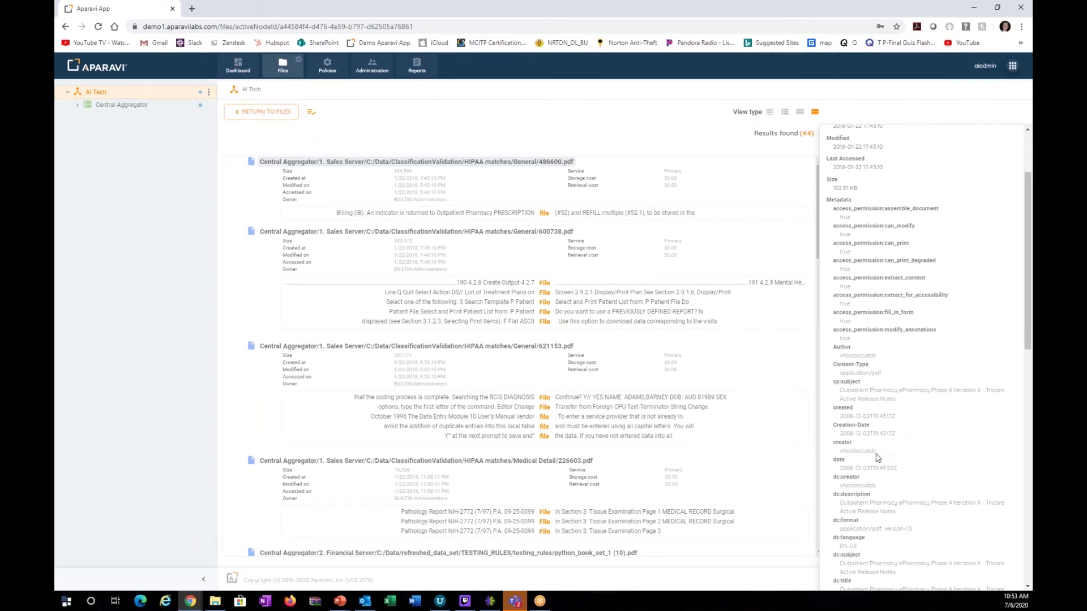
pyautogui.moveTo(875, 453); pyautogui.dragTo(843, 456)
pyautogui.rightClick(861, 451)
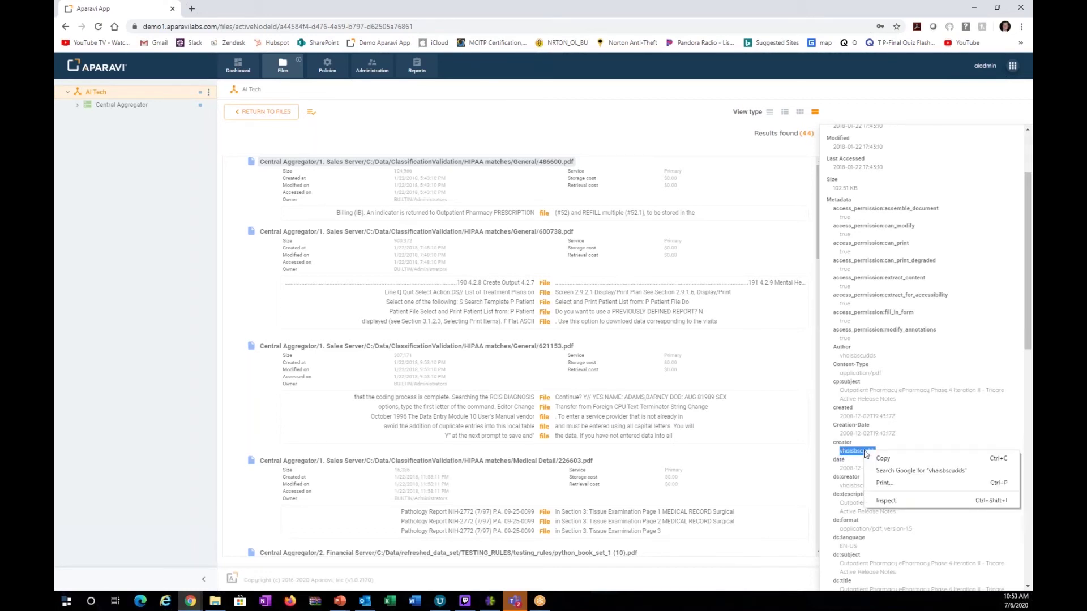
pyautogui.click(882, 460)
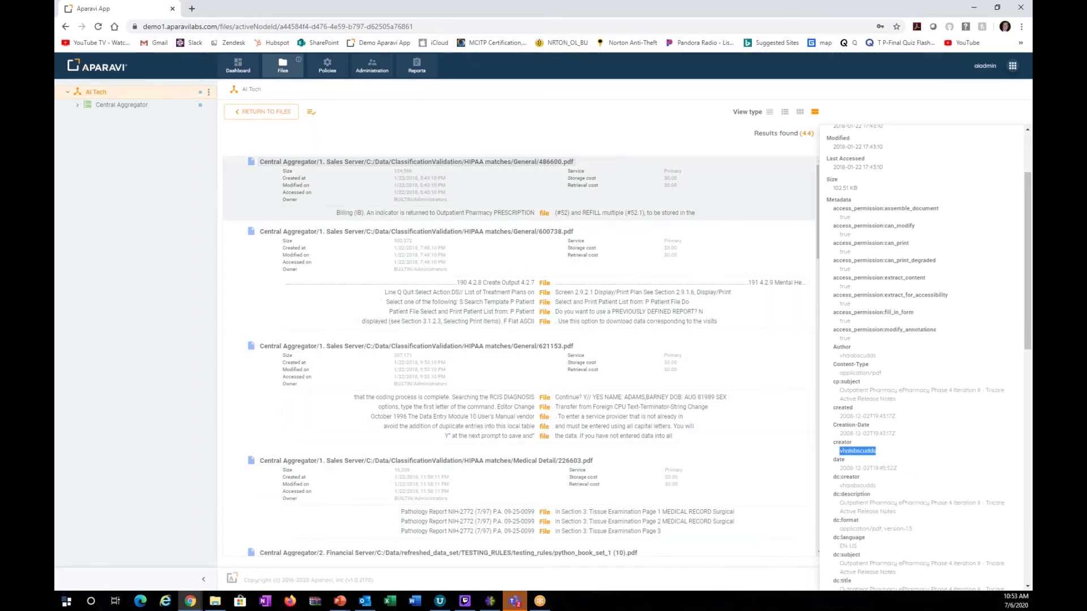
# Step: Return to the files, reopen the query and add a second, blank condition to its Where metadata query
pyautogui.click(260, 112)
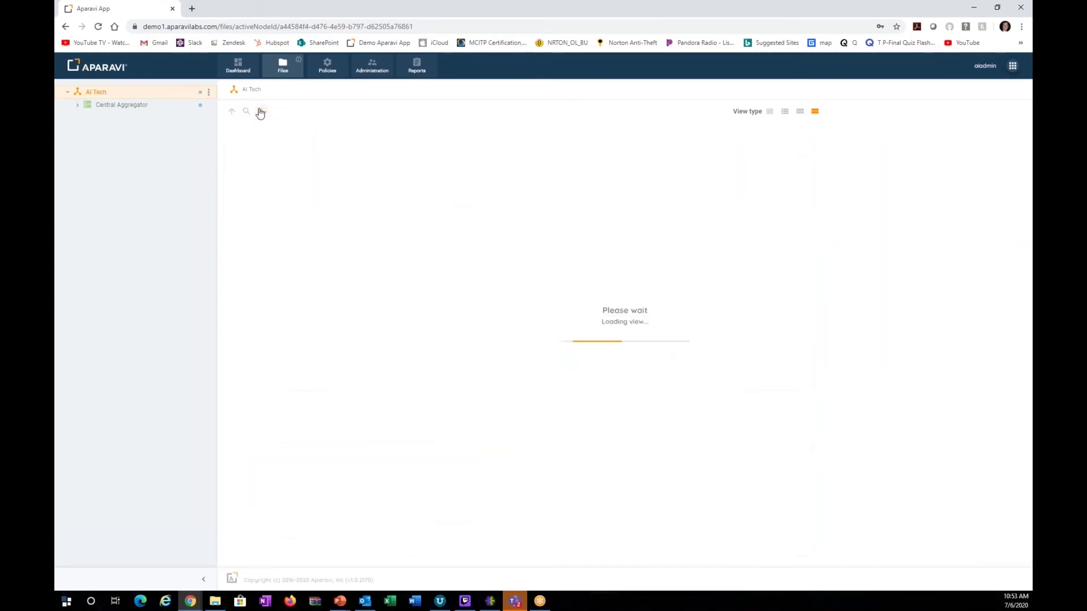
pyautogui.click(247, 112)
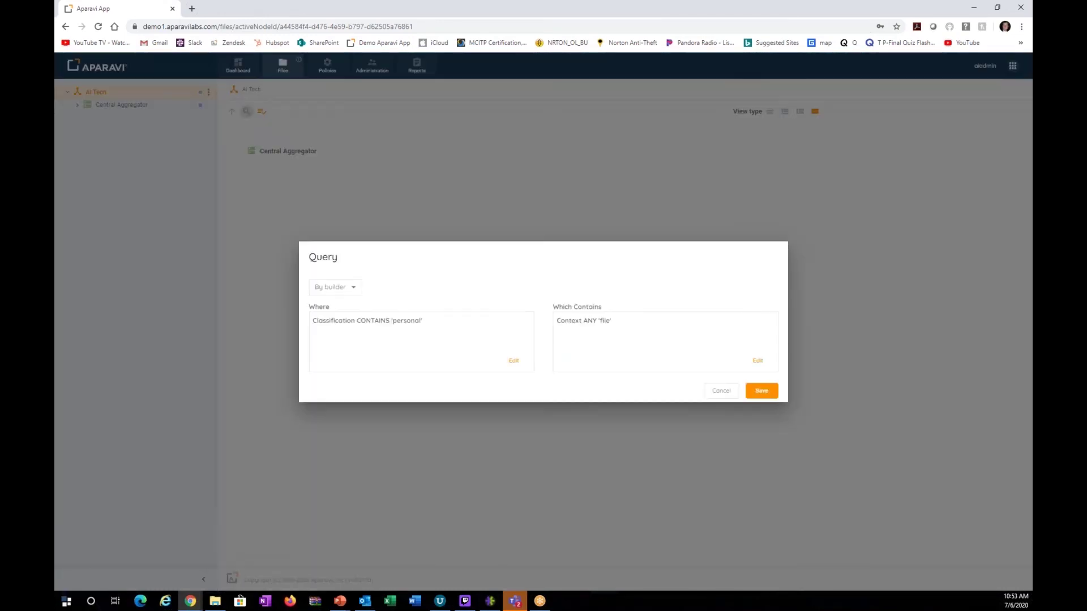
pyautogui.click(513, 361)
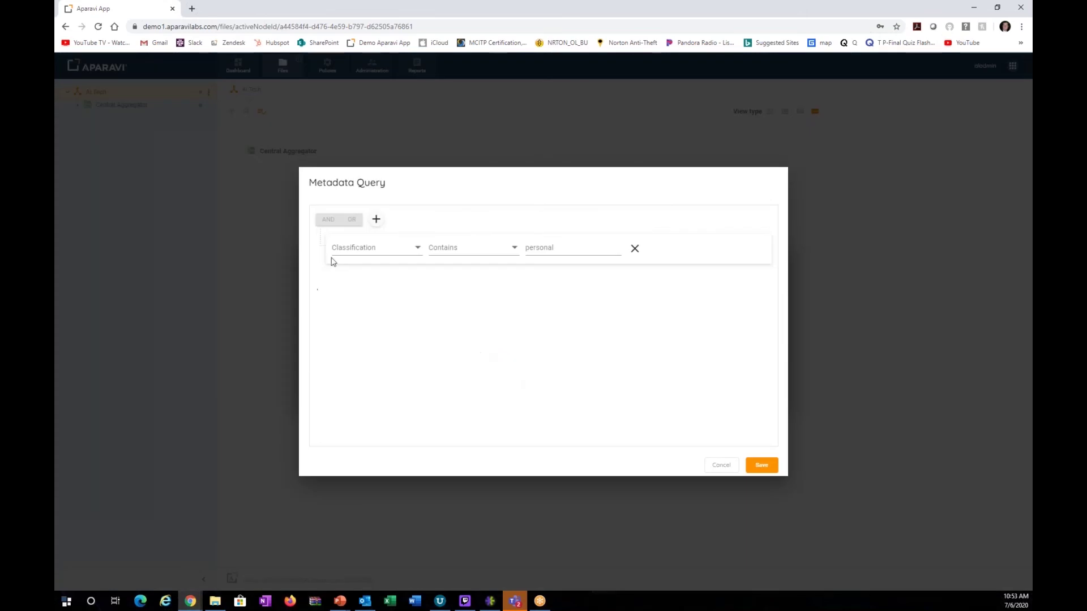
pyautogui.click(378, 226)
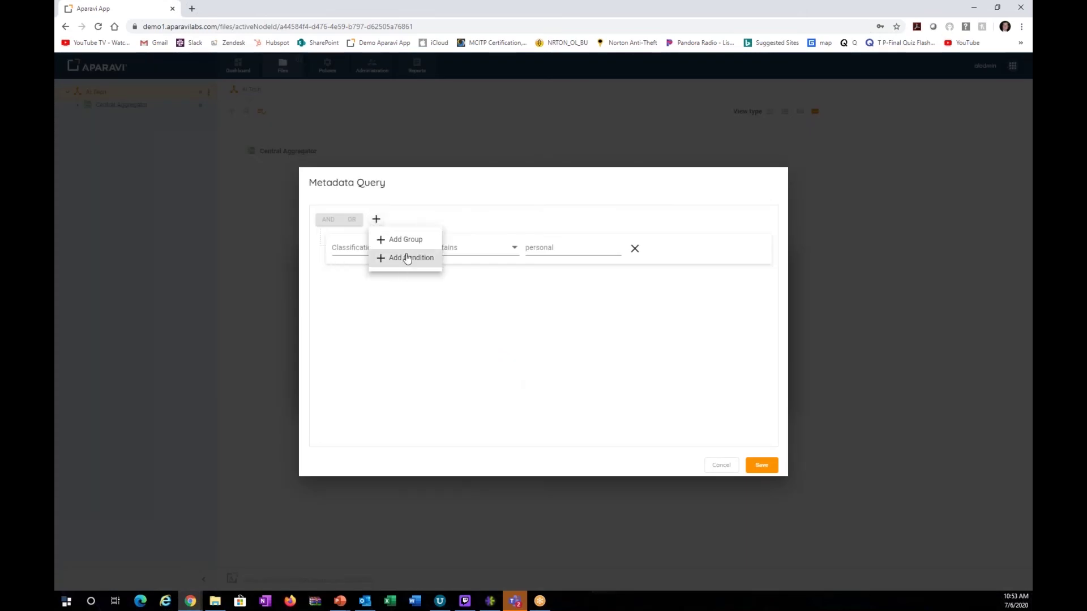
pyautogui.click(402, 257)
# Step: Set the new condition's field to Metadata and its operator to Contains
pyautogui.click(407, 279)
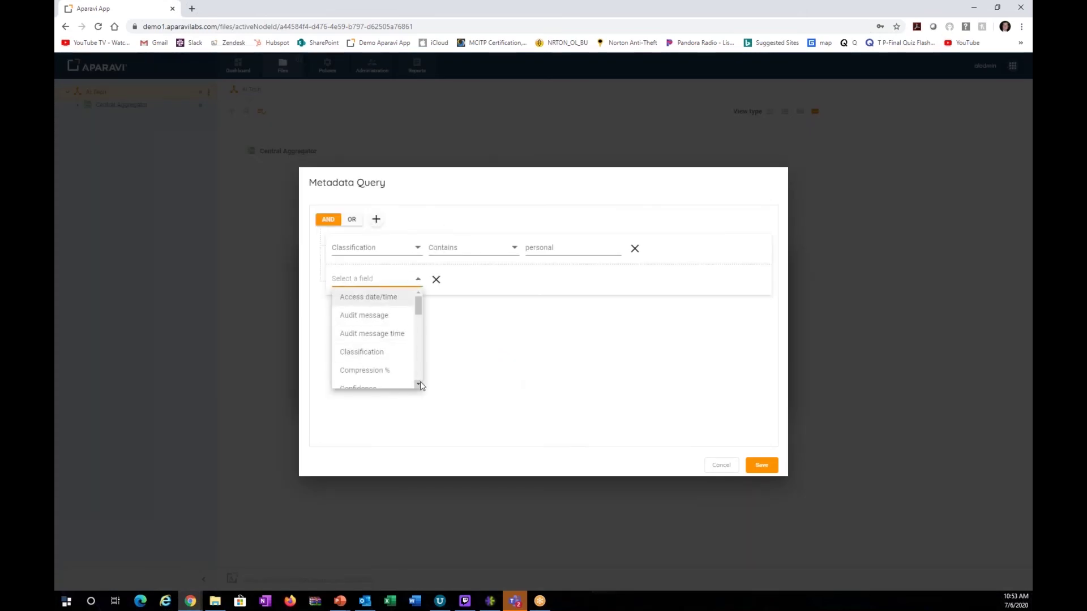
pyautogui.scroll(-3, 420, 385)
pyautogui.scroll(-4, 421, 386)
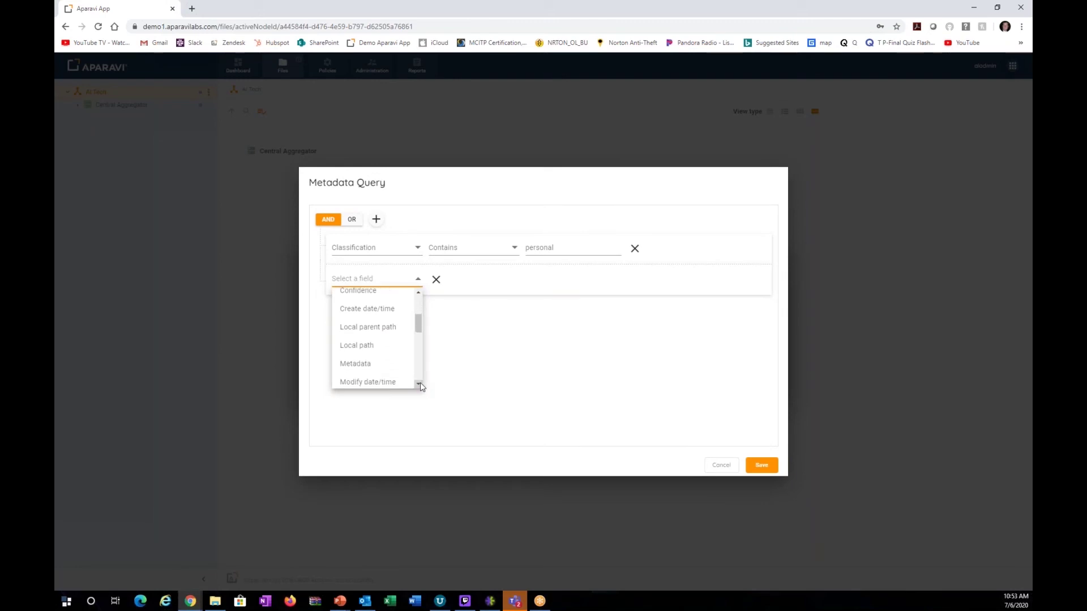
pyautogui.click(363, 359)
pyautogui.click(479, 286)
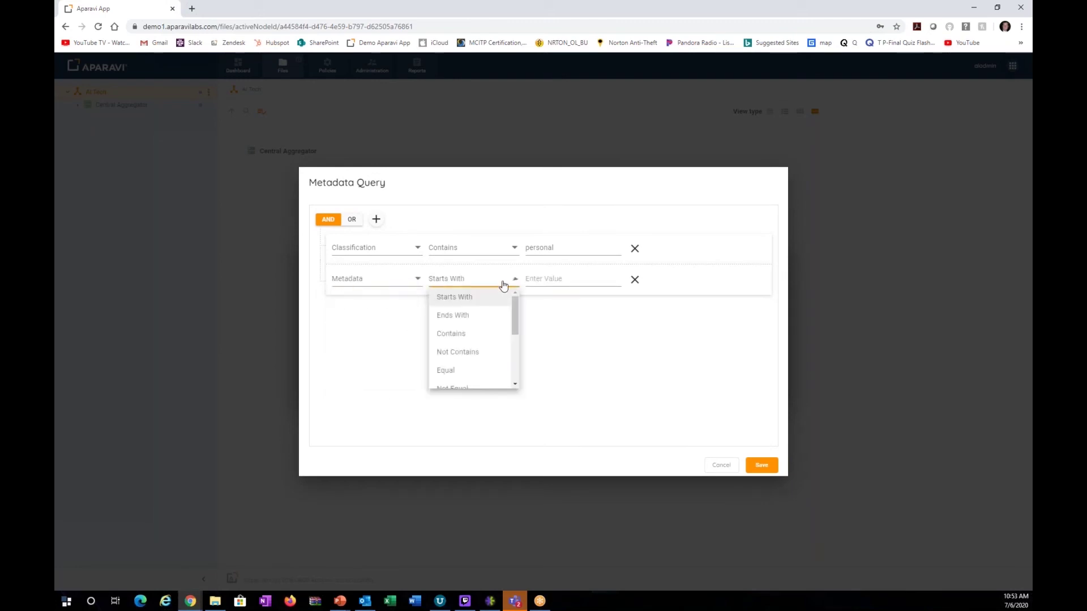
pyautogui.click(472, 335)
# Step: Paste the copied creator value into the Metadata condition, save the metadata query and run the combined query
pyautogui.rightClick(563, 277)
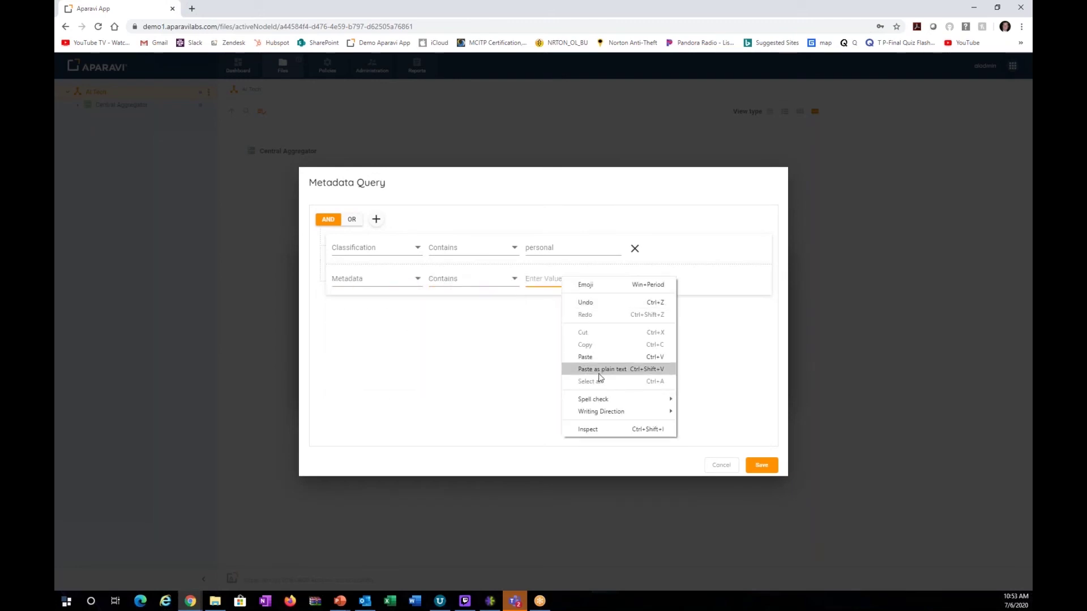
pyautogui.click(588, 355)
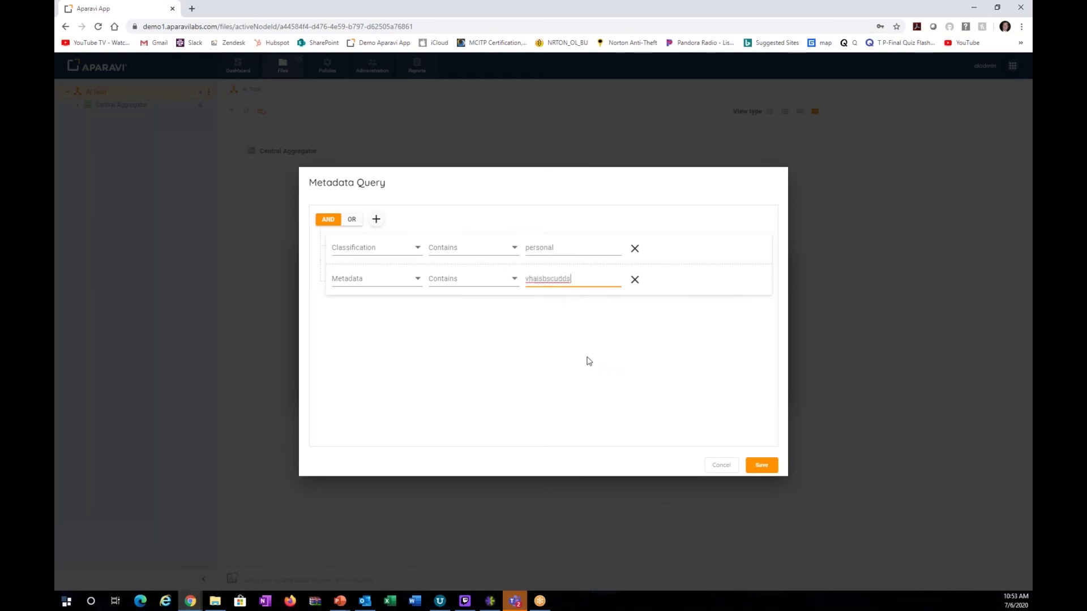
pyautogui.click(761, 465)
pyautogui.click(760, 394)
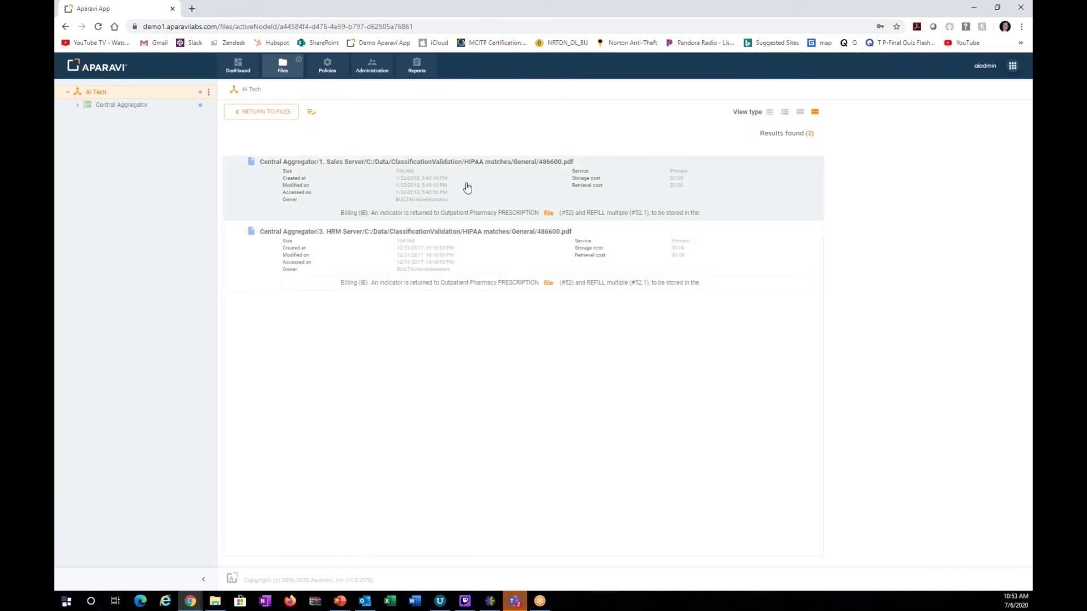
# Step: Show the details of the Sales Server copy of 486600.pdf and highlight the Author value in its metadata
pyautogui.click(467, 188)
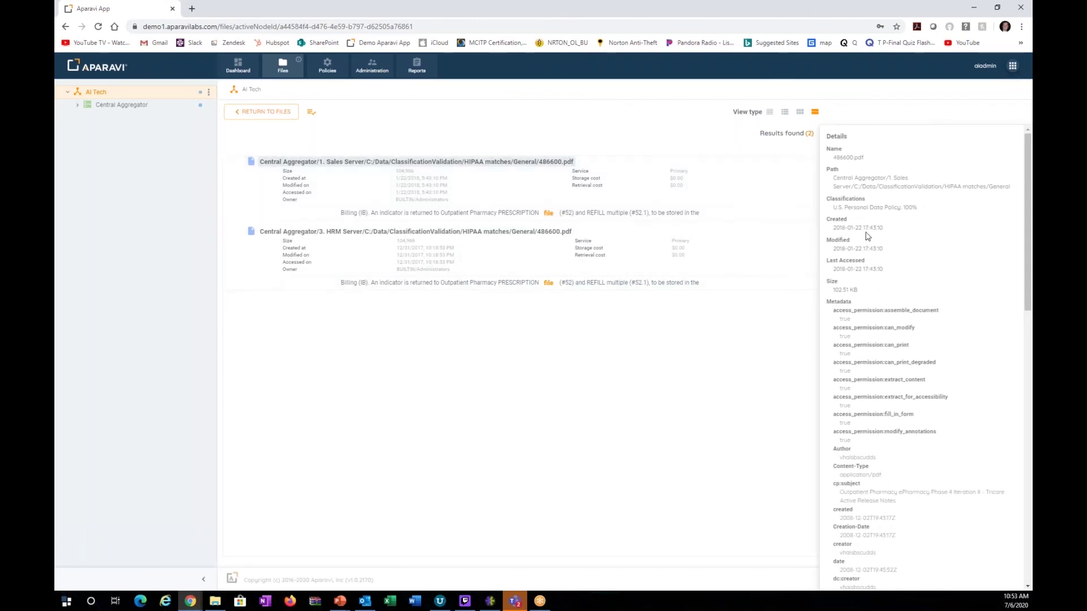
pyautogui.moveTo(826, 219)
pyautogui.mouseDown()
pyautogui.moveTo(873, 219)
pyautogui.moveTo(839, 220)
pyautogui.mouseUp()
pyautogui.doubleClick(872, 457)
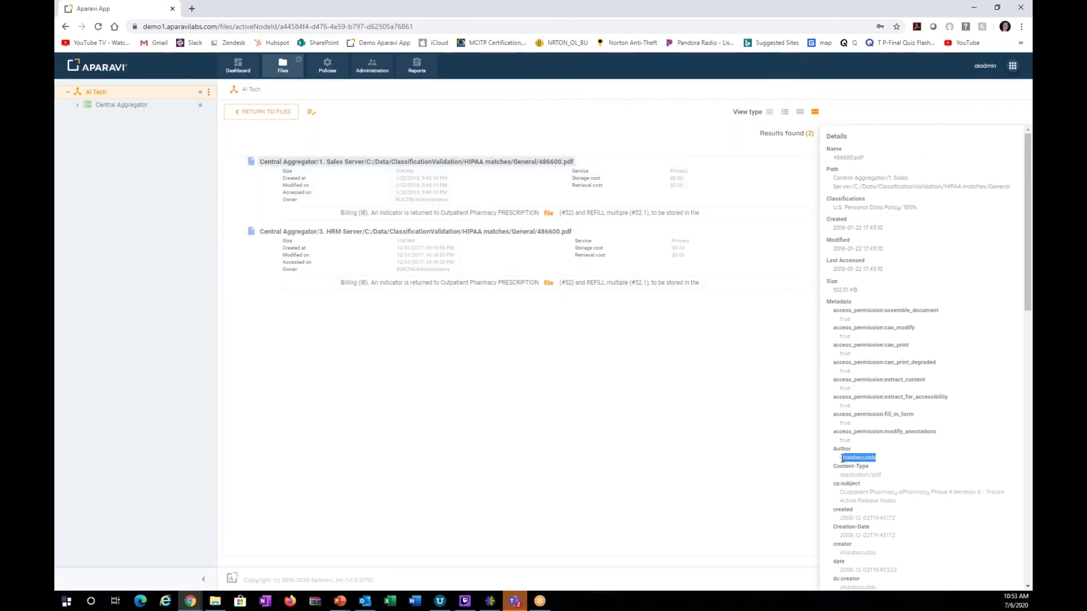